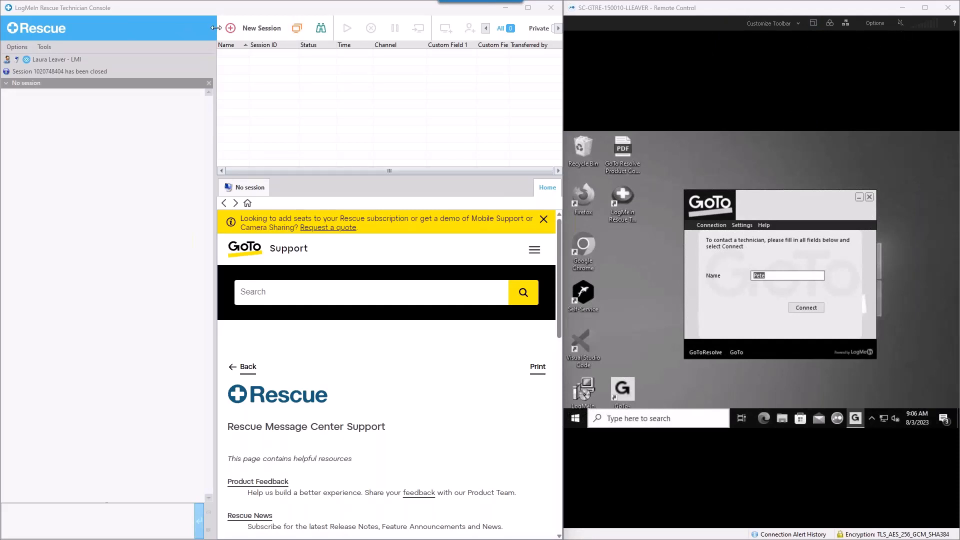
# Switch to the Rescue Administration Center in Edge and examine the script deployment permissions of the Technician Group
pyautogui.click(50, 46)
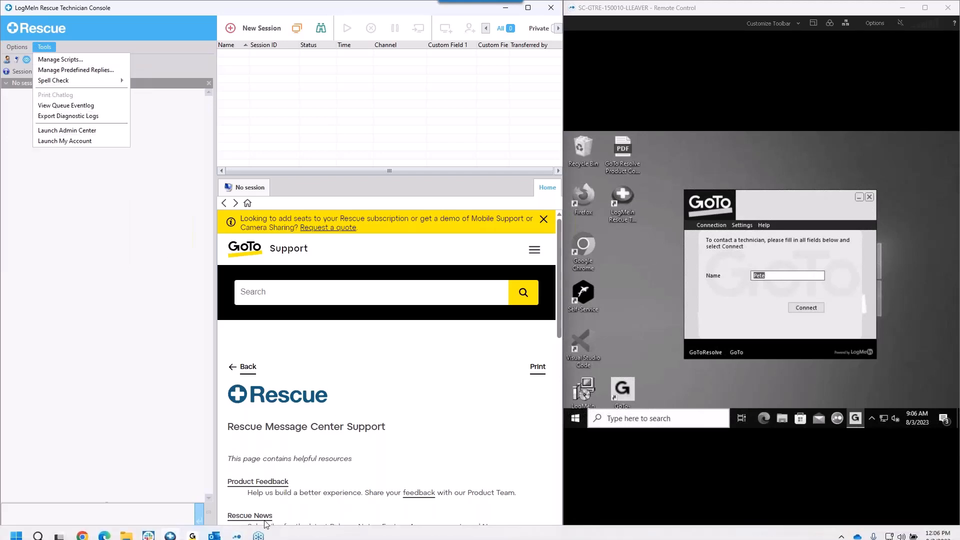
pyautogui.moveTo(109, 536)
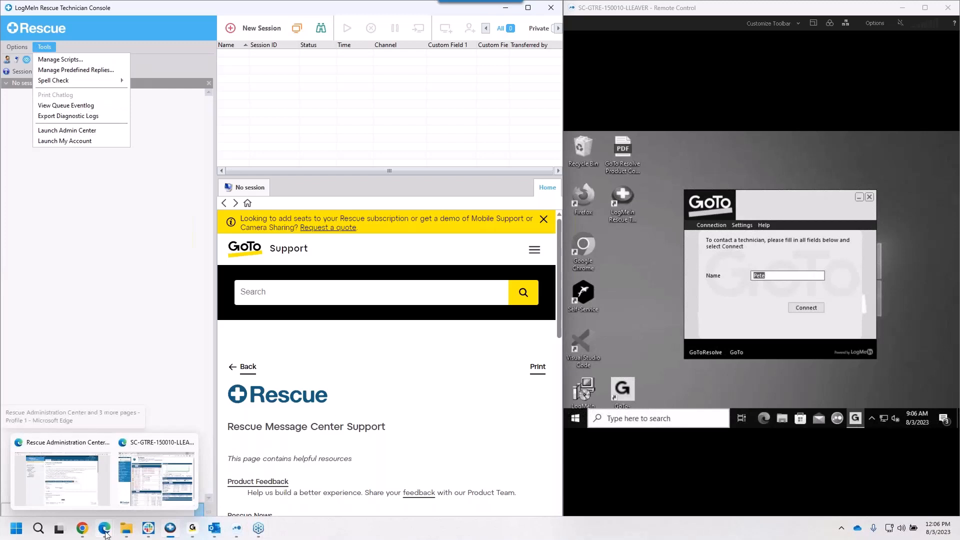
pyautogui.click(92, 448)
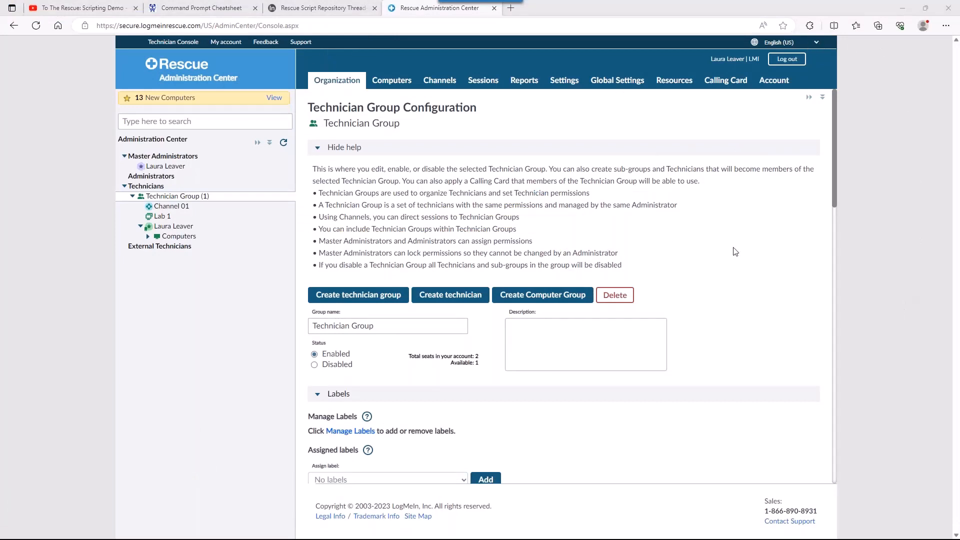
pyautogui.moveTo(832, 179); pyautogui.dragTo(850, 416)
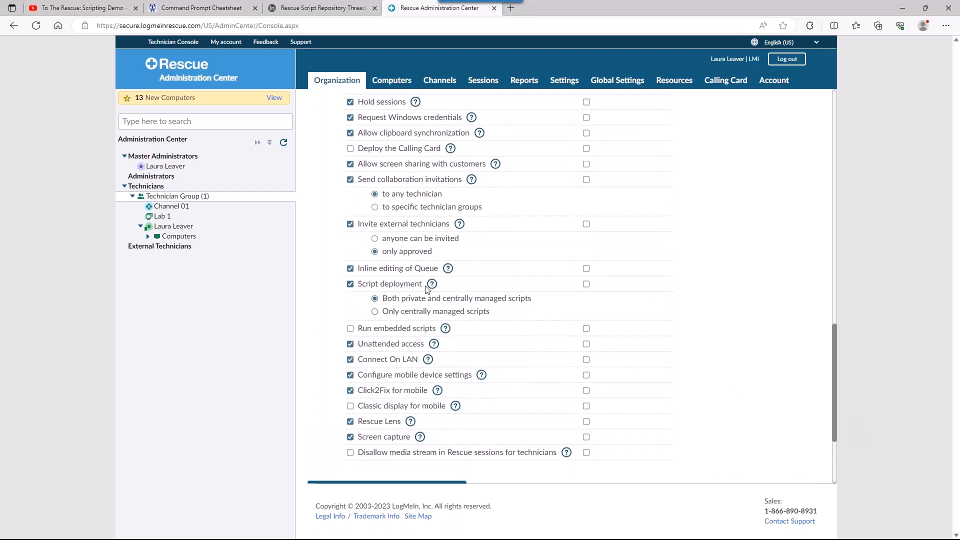
pyautogui.moveTo(432, 289)
# Create a centralized script collection named Customer Support in the global settings
pyautogui.click(612, 85)
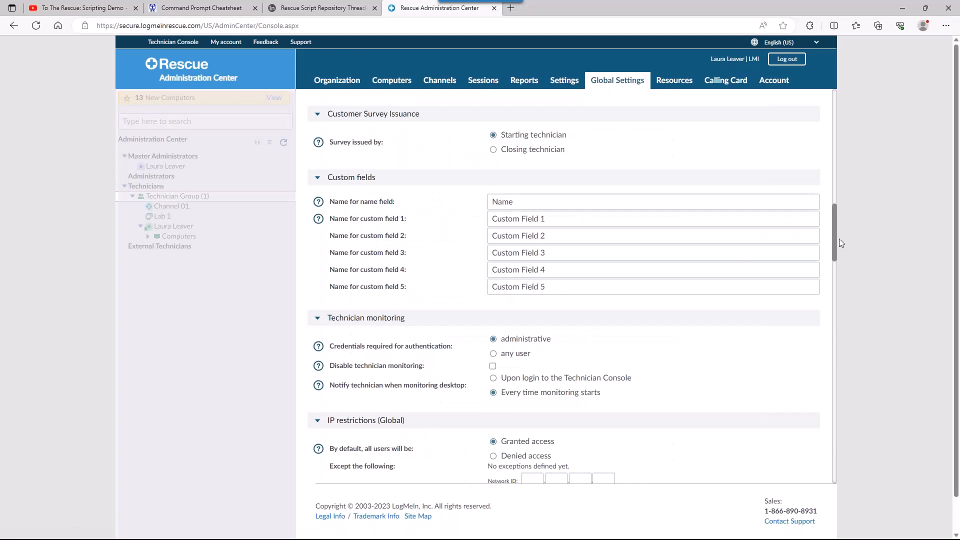
pyautogui.moveTo(835, 239); pyautogui.dragTo(821, 125)
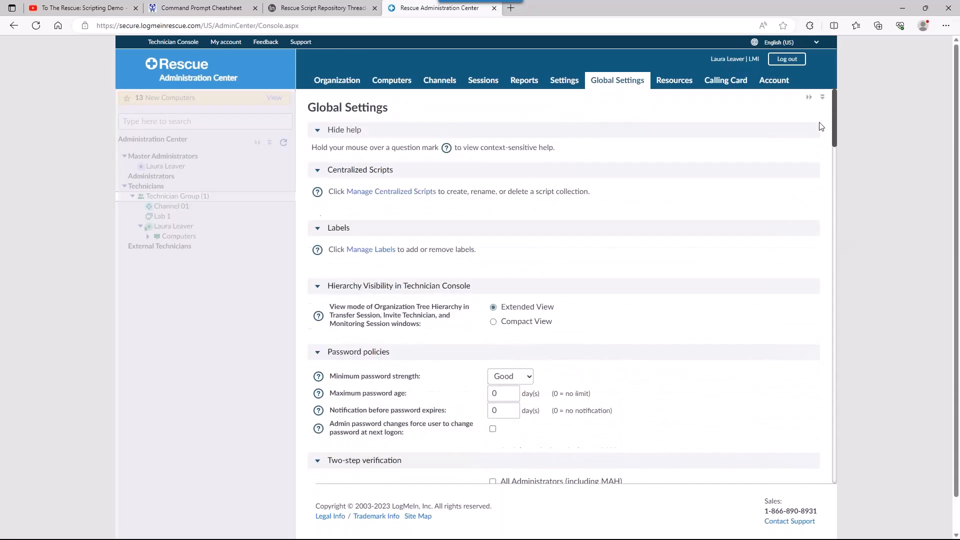
pyautogui.click(399, 195)
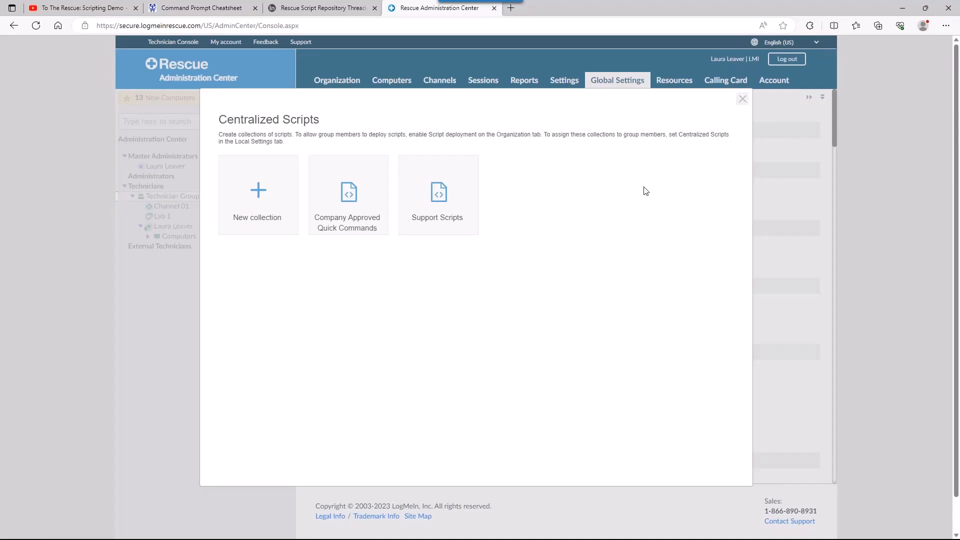
pyautogui.click(258, 220)
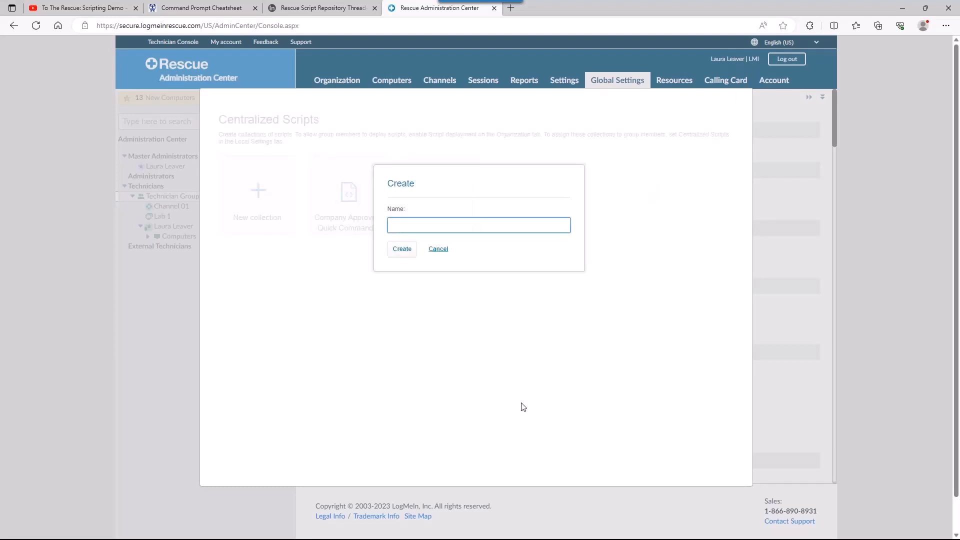
pyautogui.write('Customer Support')
pyautogui.click(404, 252)
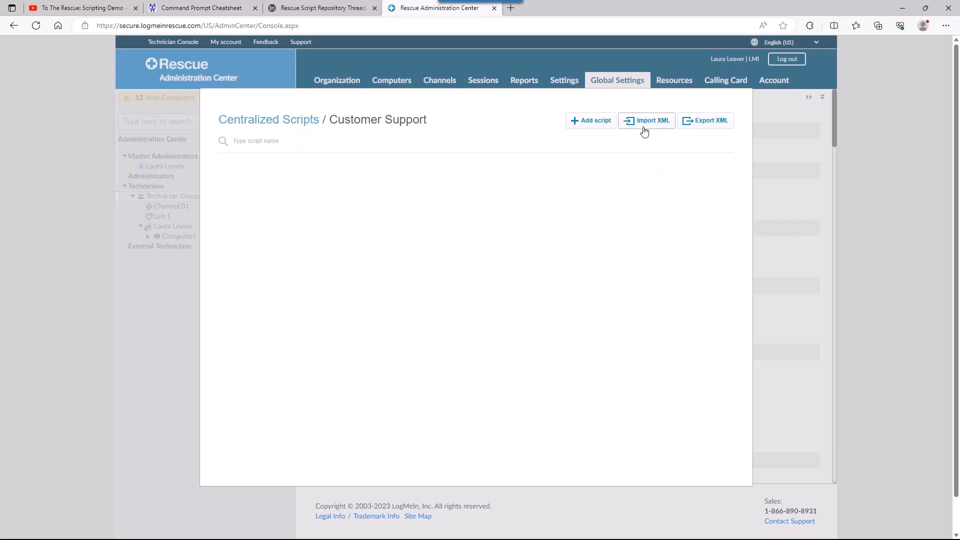
# Add a script to the Customer Support collection, named Print Spooler Clean with the description "reset the spooler"
pyautogui.click(597, 123)
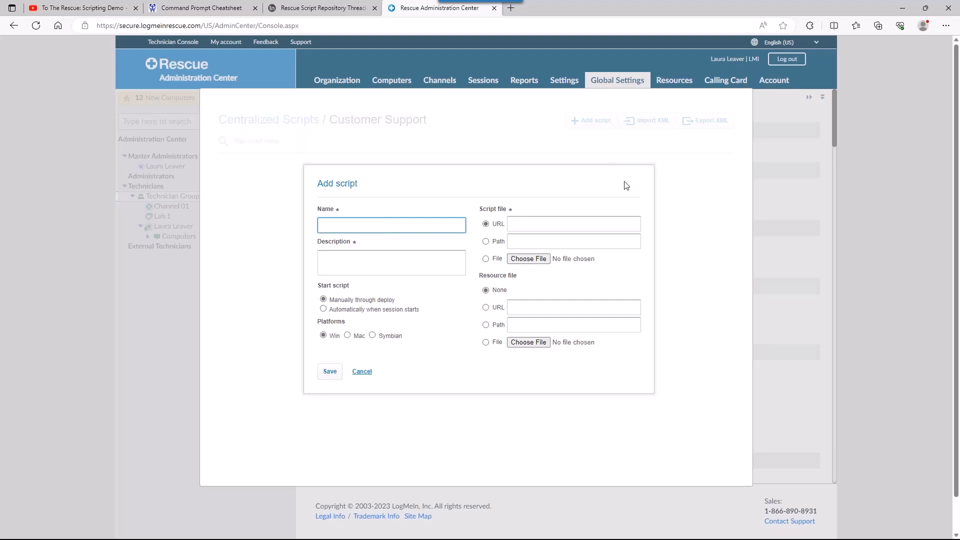
pyautogui.write('Print Spooler Clean')
pyautogui.click(370, 262)
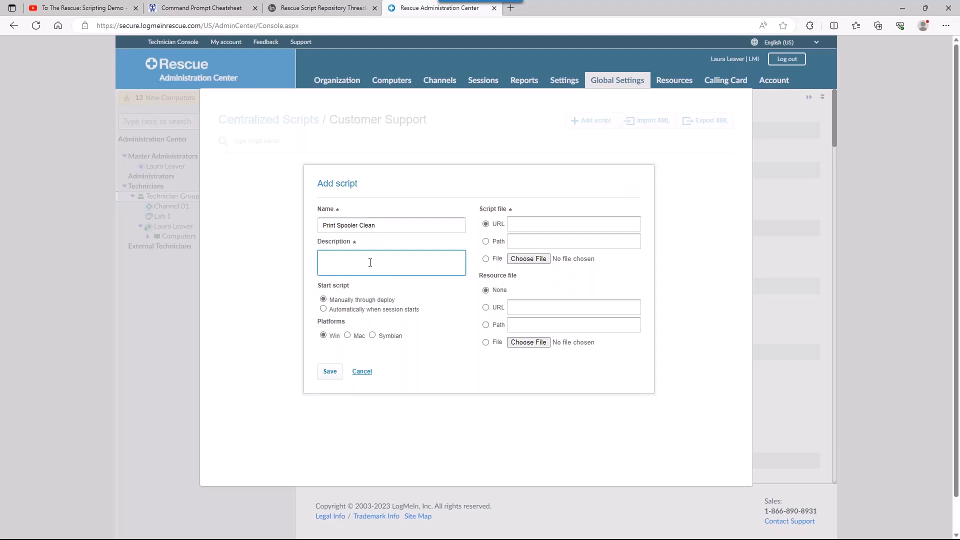
pyautogui.write('reset the s')
pyautogui.write('op')
pyautogui.press('BackSpace')
pyautogui.press('BackSpace')
pyautogui.write('pooler')
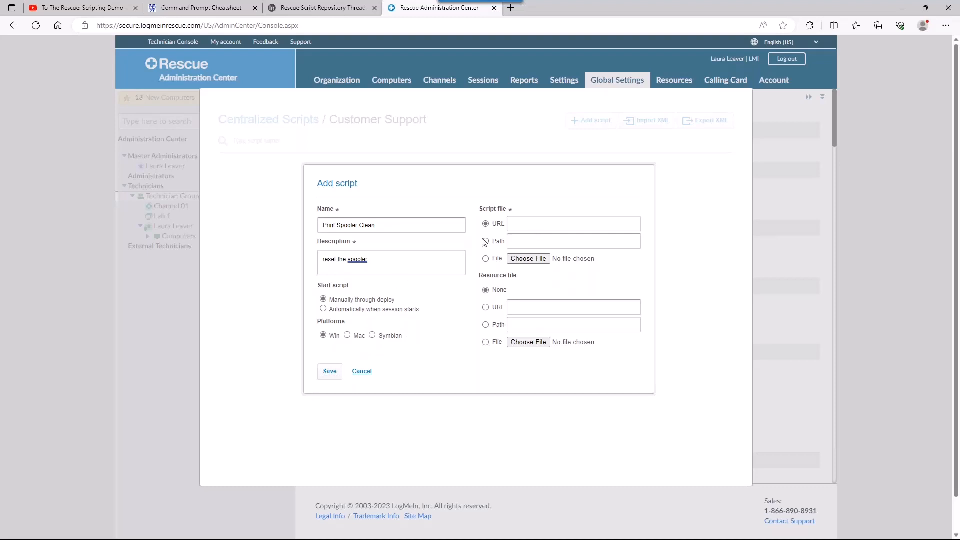
# Attach cleanspool.bat from the Downloads folder as the script file and save the script
pyautogui.click(515, 228)
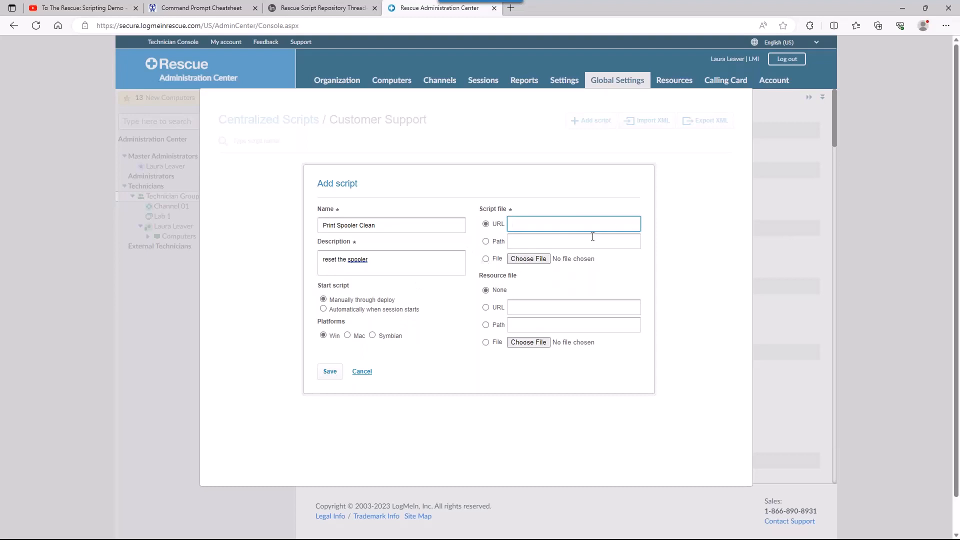
pyautogui.click(513, 243)
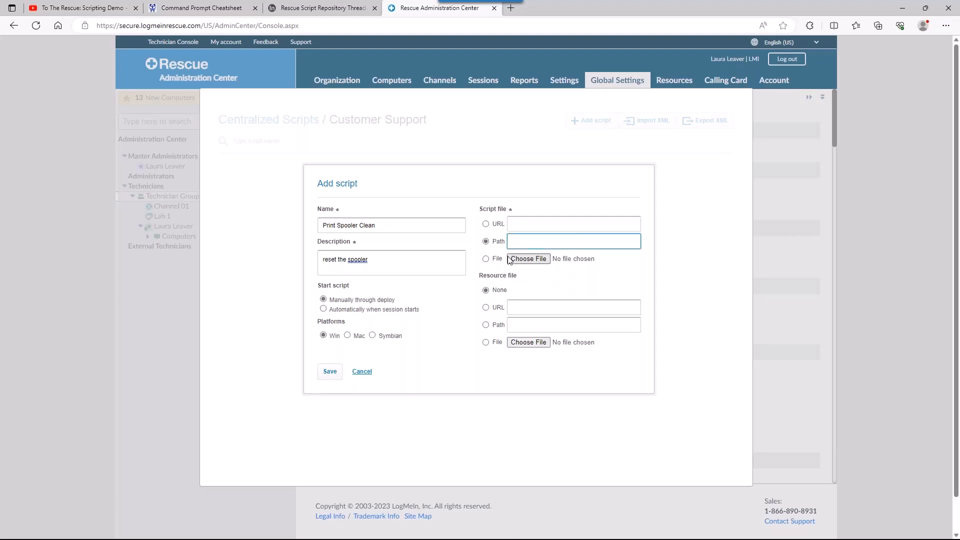
pyautogui.click(485, 258)
pyautogui.click(539, 264)
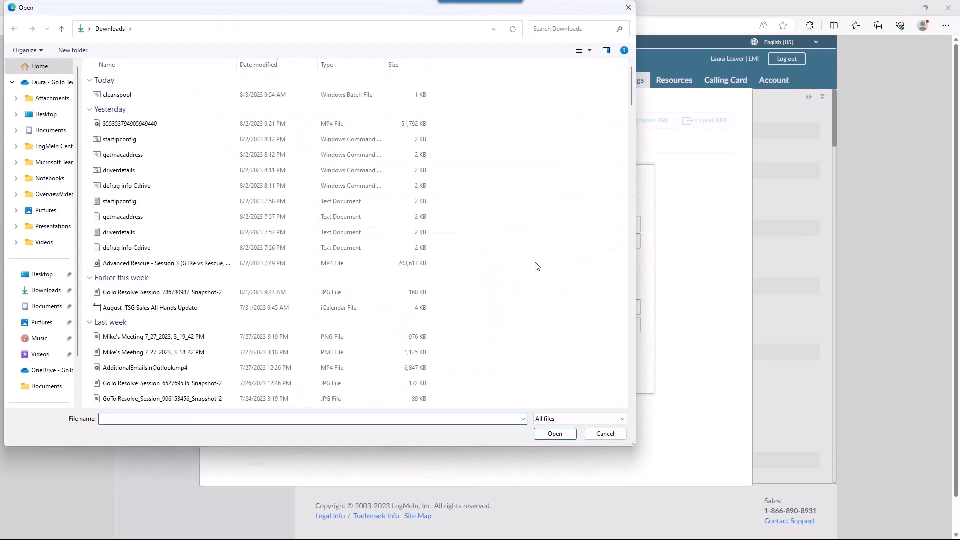
pyautogui.click(180, 96)
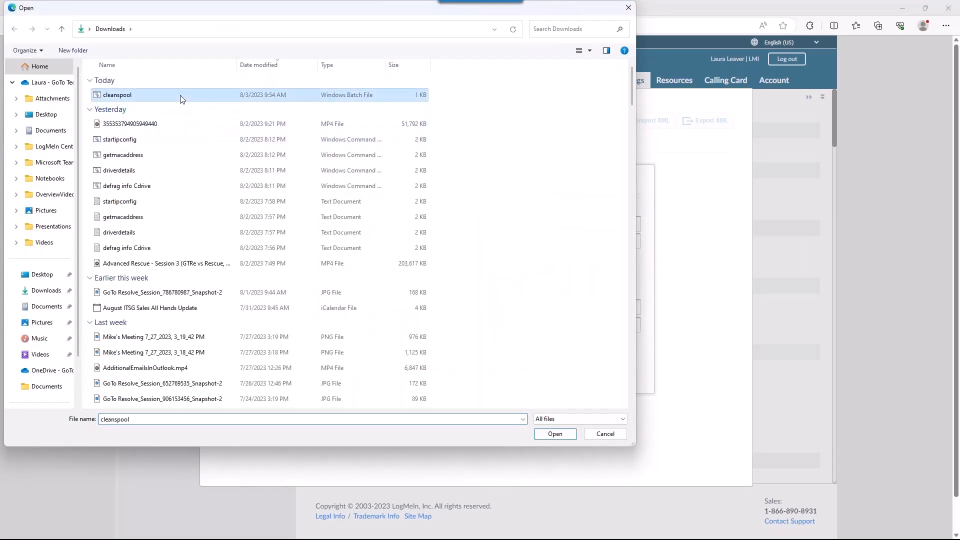
pyautogui.click(556, 433)
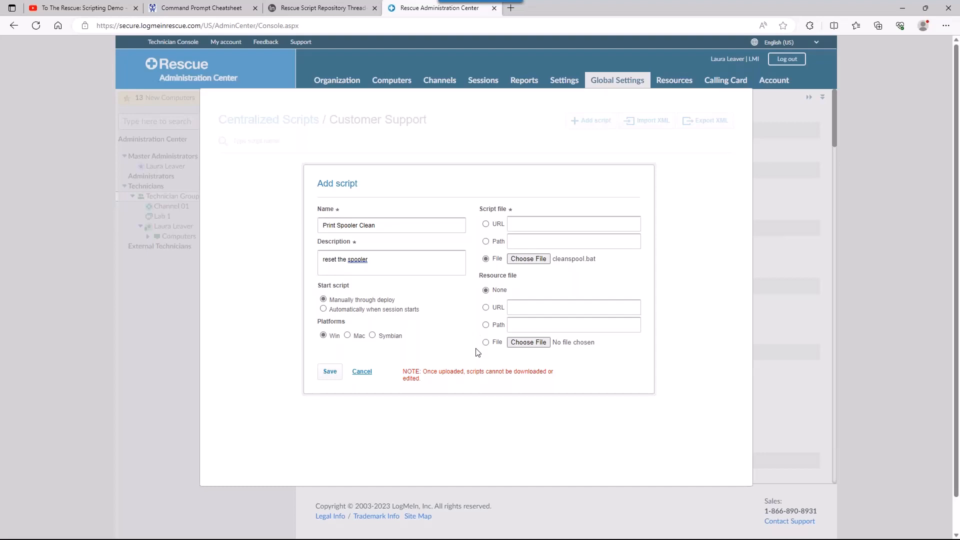
pyautogui.click(335, 377)
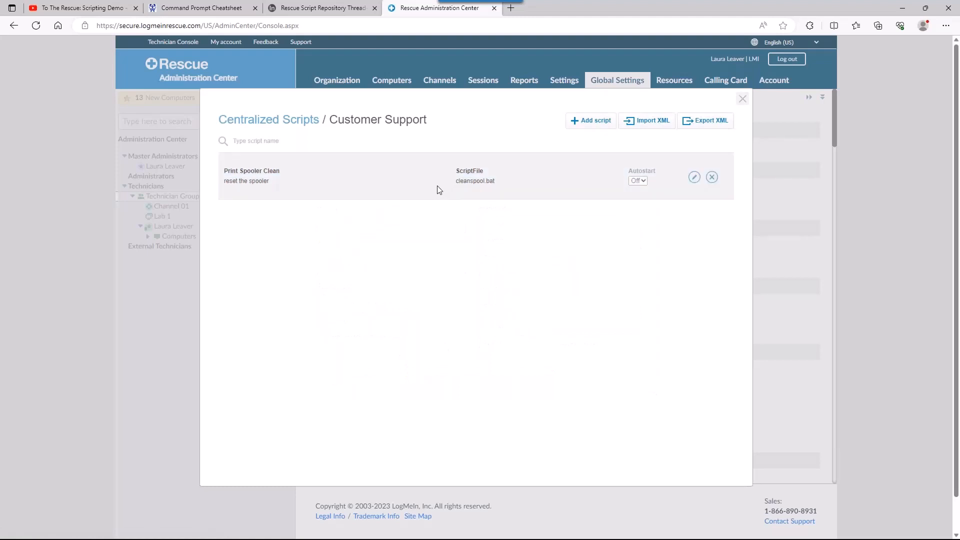
# Check the autostart options of the Print Spooler Clean script and close the centralized scripts window
pyautogui.click(638, 181)
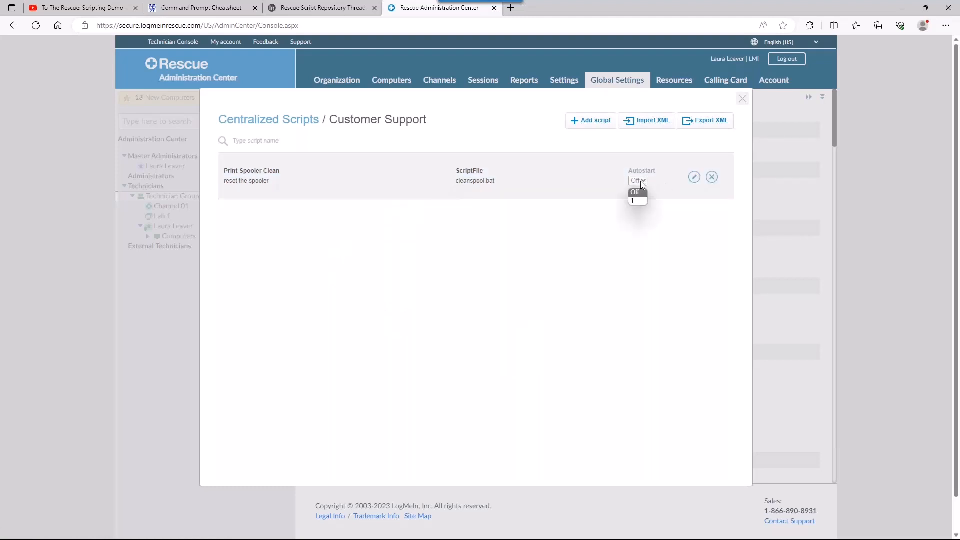
pyautogui.click(641, 181)
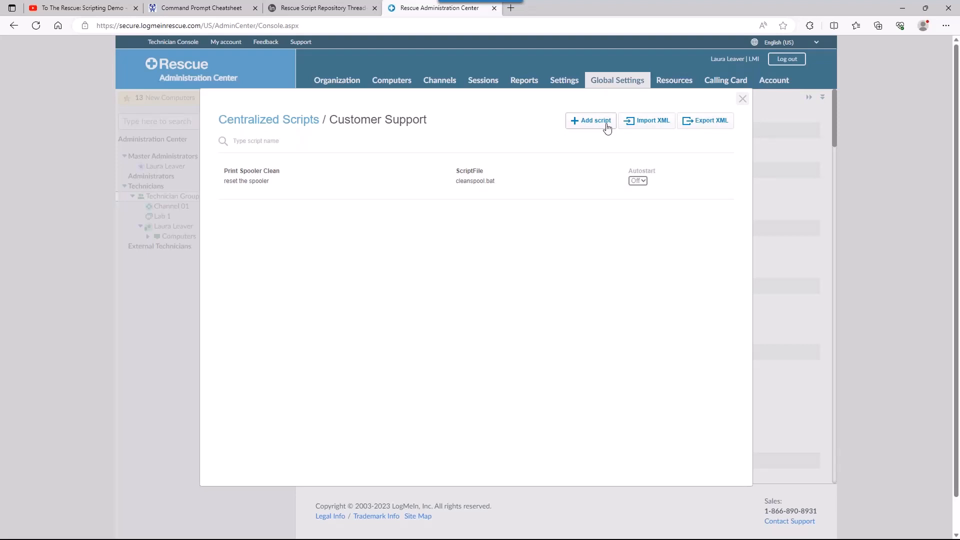
pyautogui.click(742, 99)
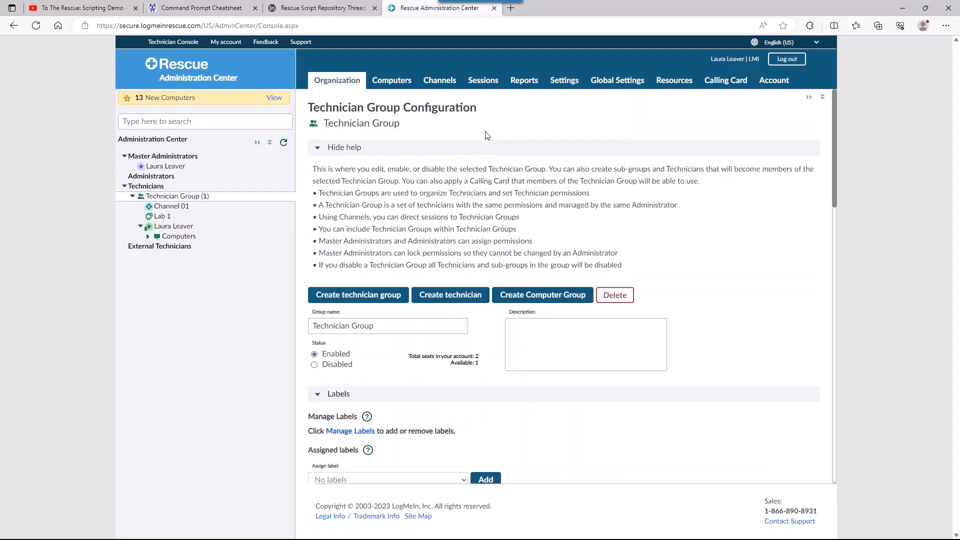
# Examine the script collection assignment under Centralized Scripts in the Technician Group settings
pyautogui.click(566, 82)
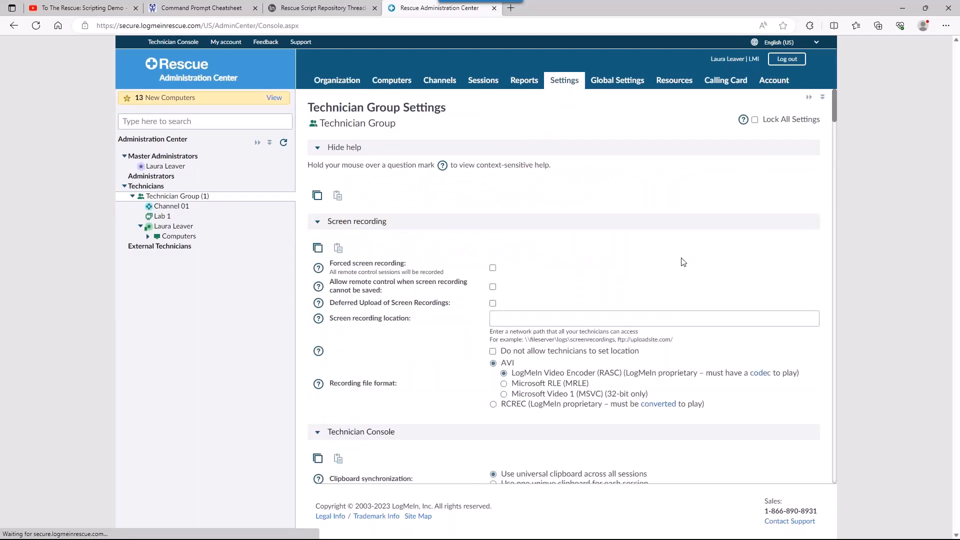
pyautogui.scroll(-10, 685, 262)
pyautogui.scroll(-15, 685, 265)
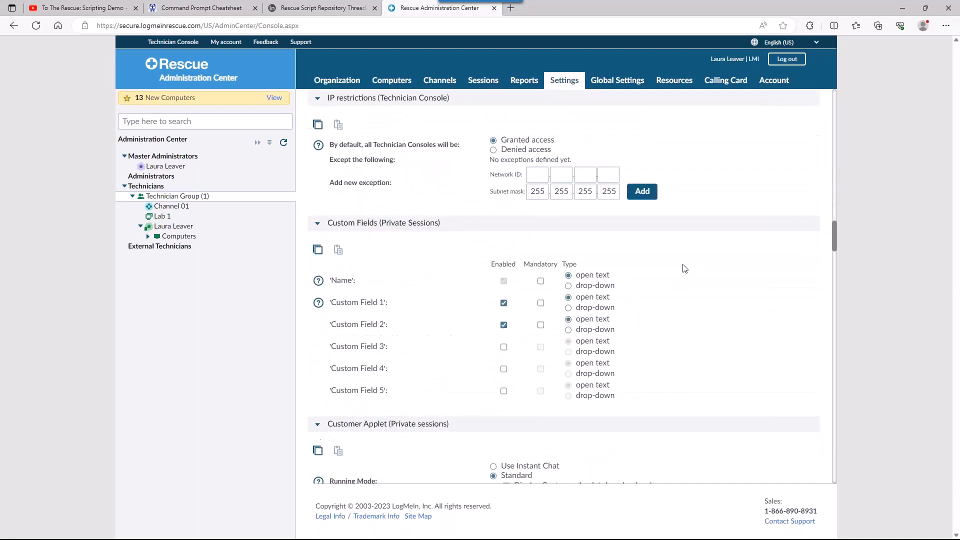
pyautogui.scroll(-20, 685, 269)
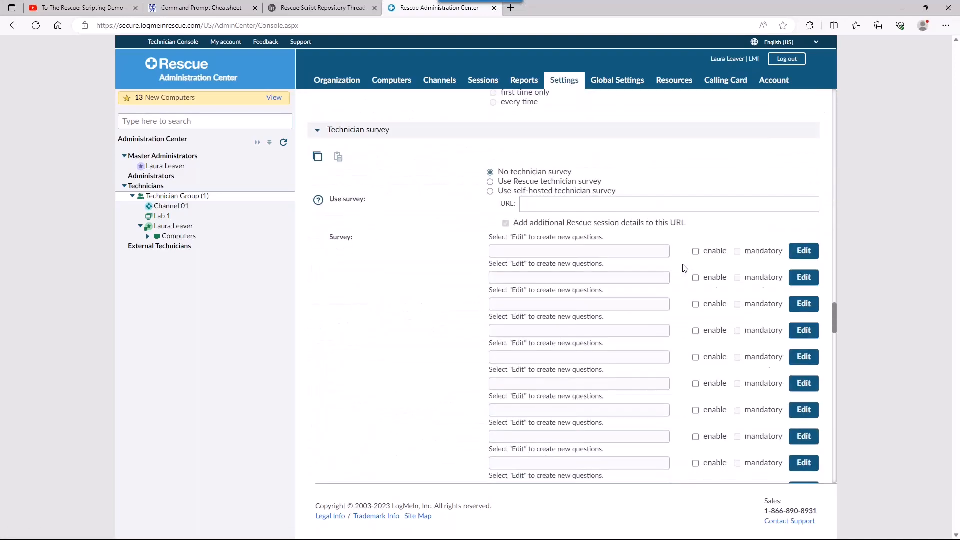
pyautogui.scroll(-20, 685, 270)
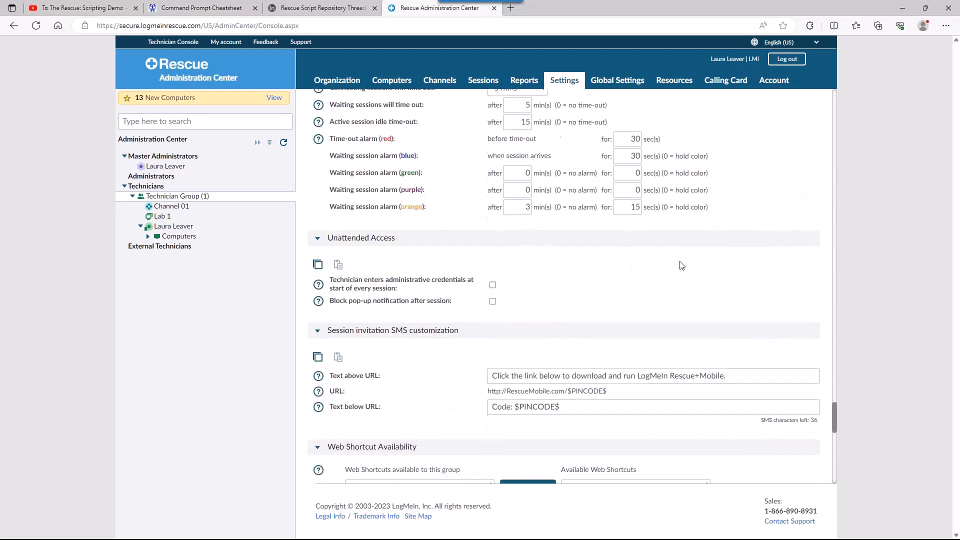
pyautogui.scroll(-1, 684, 267)
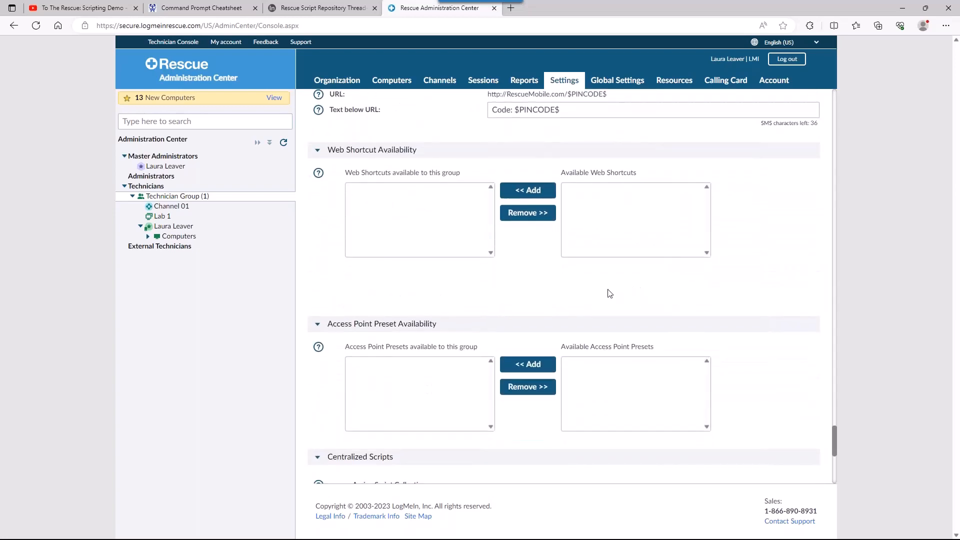
pyautogui.scroll(-6, 596, 298)
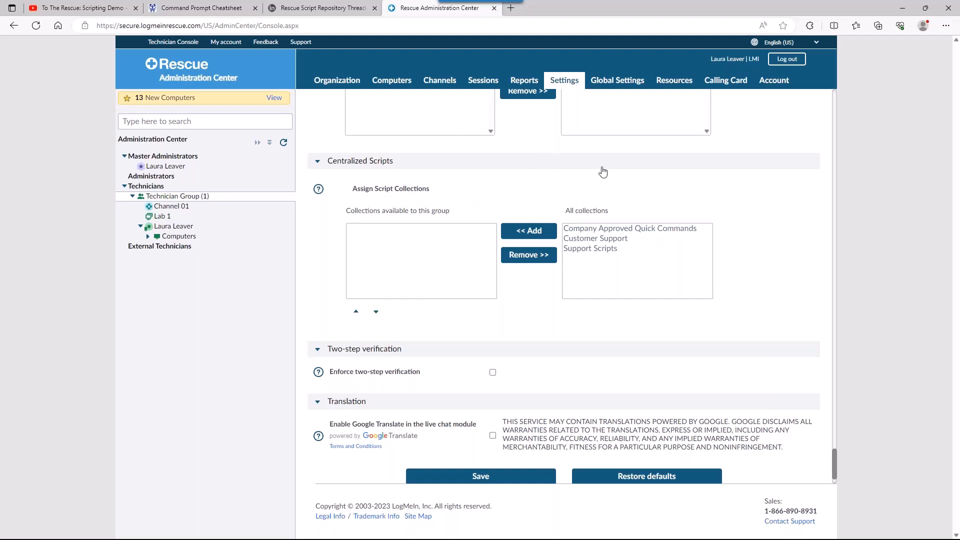
# Switch back to the Rescue Technician Console and request a technician connection from the customer's GoTo applet
pyautogui.click(906, 10)
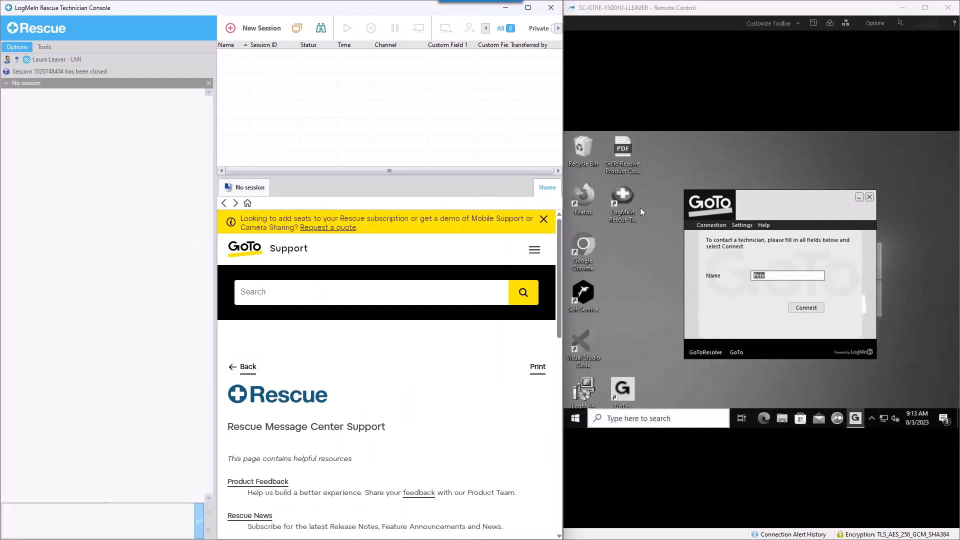
pyautogui.click(823, 226)
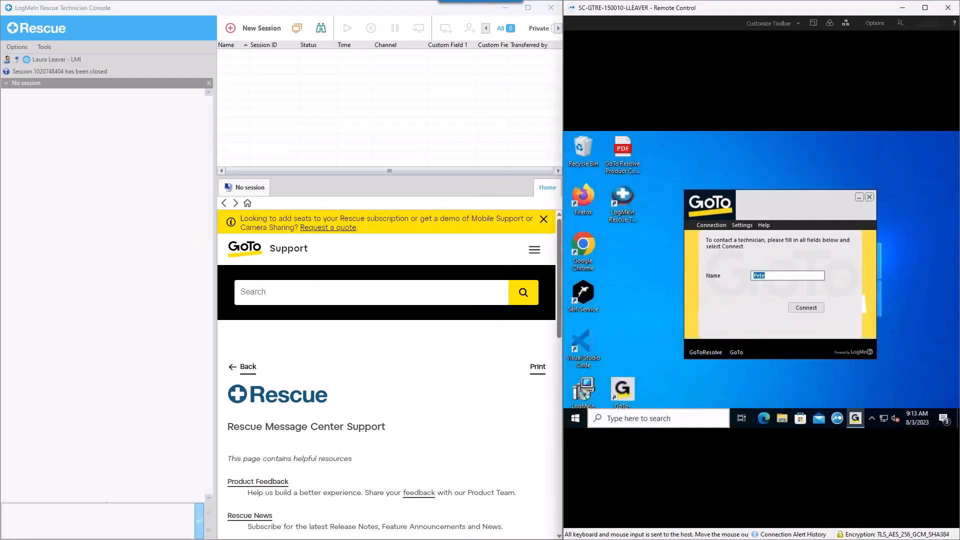
pyautogui.click(814, 308)
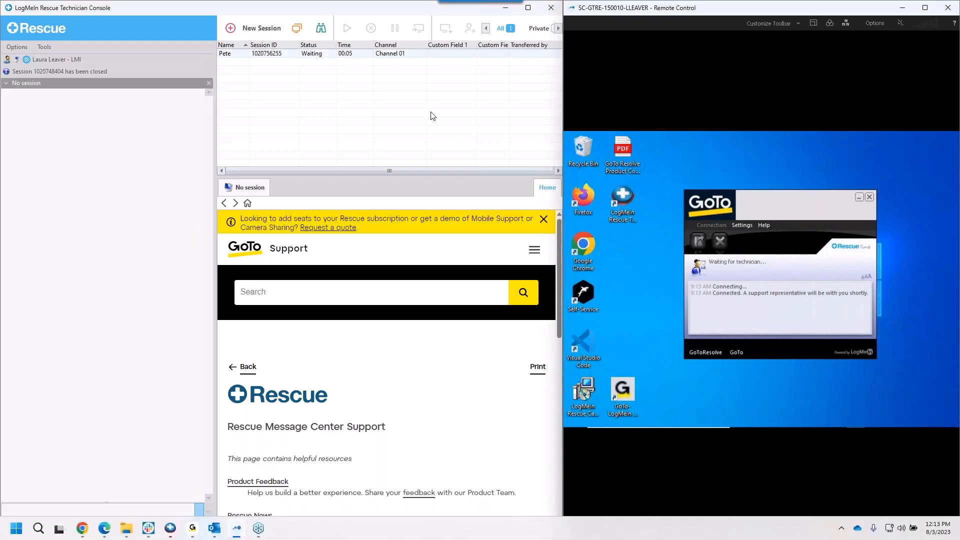
# Start the waiting Channel 01 session and launch remote control of the customer's desktop, granting the requested permissions
pyautogui.rightClick(307, 58)
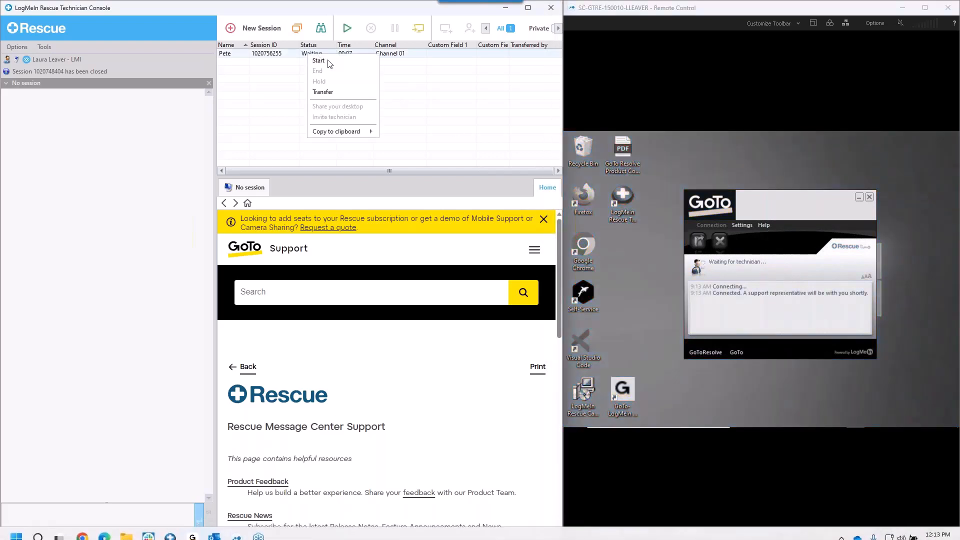
pyautogui.click(340, 64)
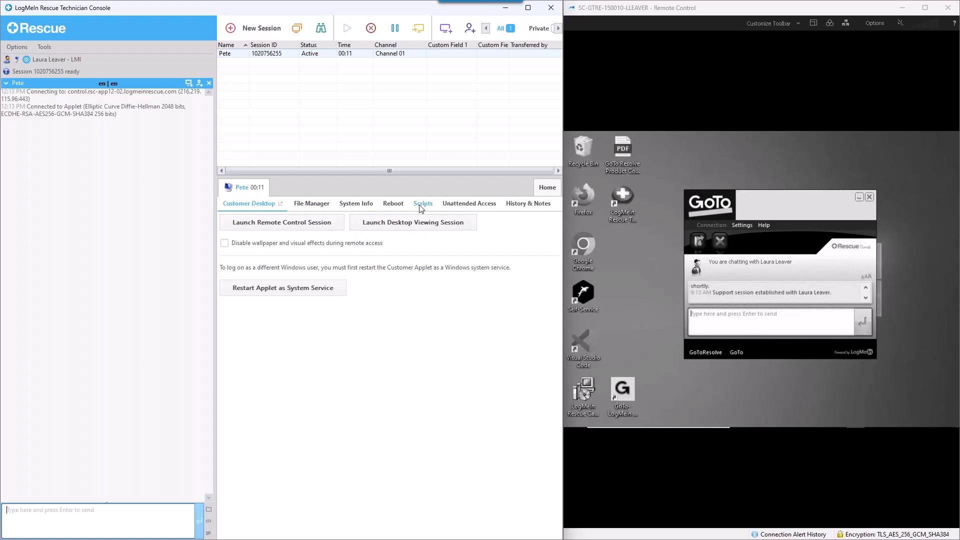
pyautogui.click(298, 227)
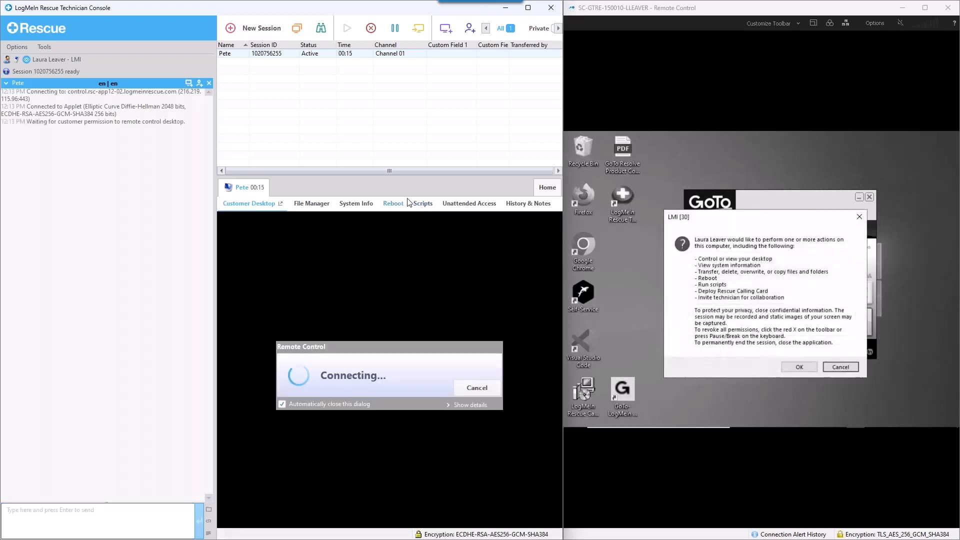
pyautogui.click(802, 369)
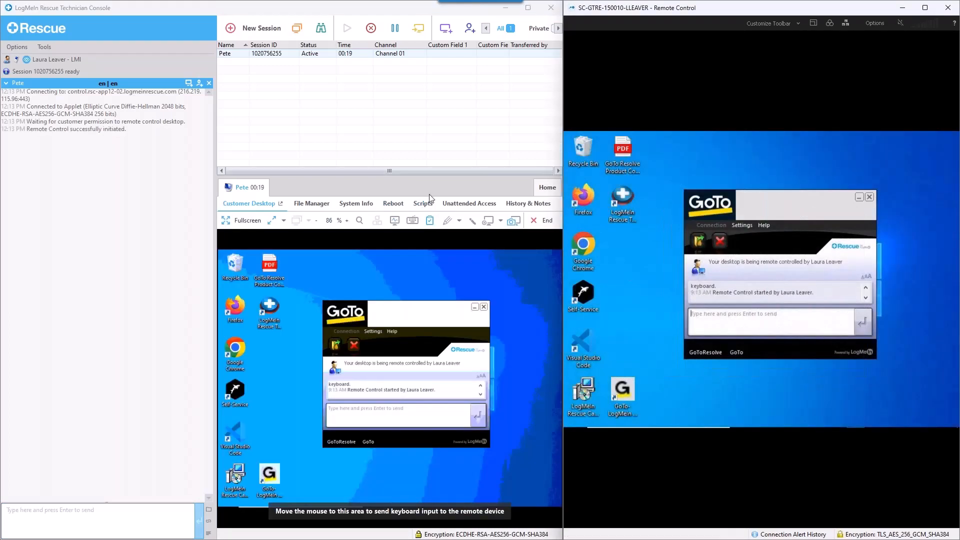
pyautogui.click(433, 194)
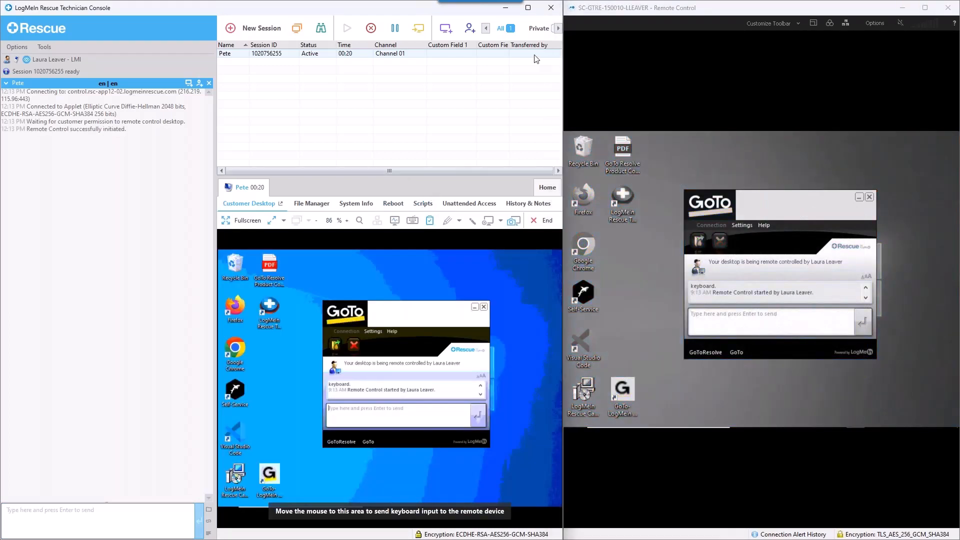
# Maximize the Technician Console, open the session's local scripts and bring up the Defrag Cdrive script
pyautogui.click(529, 8)
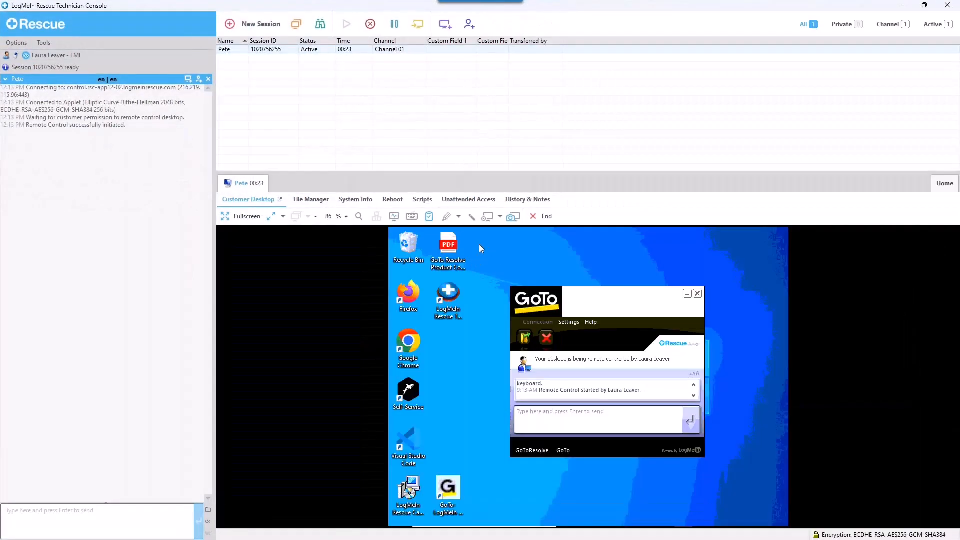
pyautogui.click(428, 200)
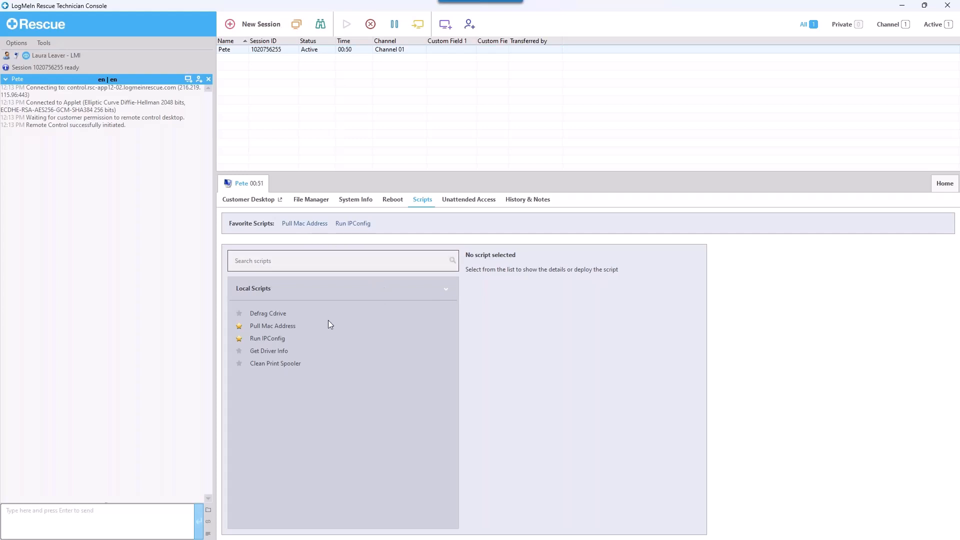
pyautogui.click(273, 313)
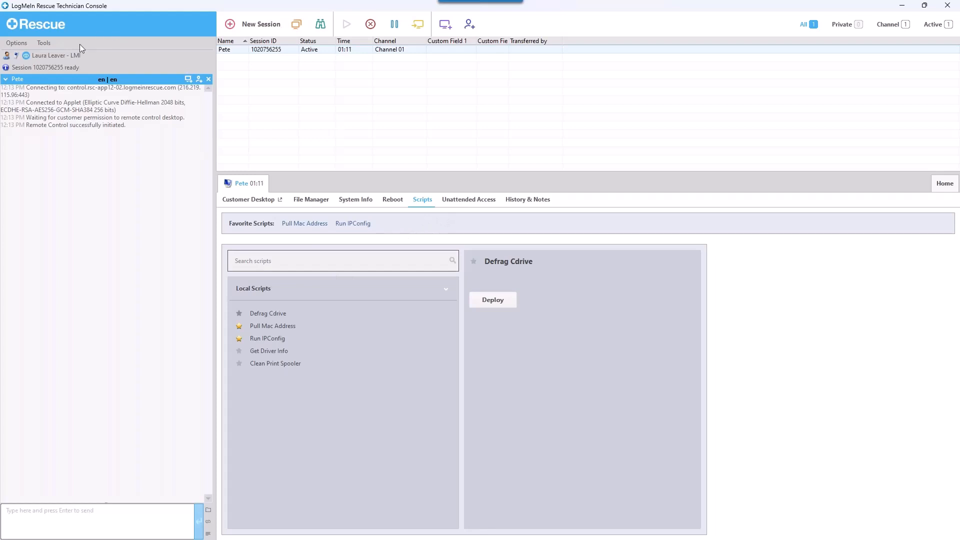
# Open script management and examine the form for adding a new script, leaving it without saving
pyautogui.click(50, 44)
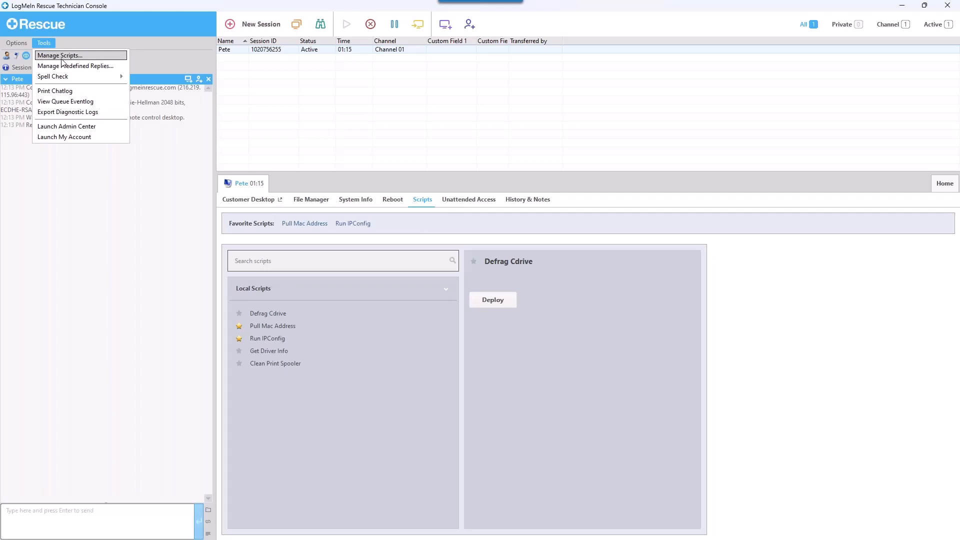
pyautogui.click(60, 56)
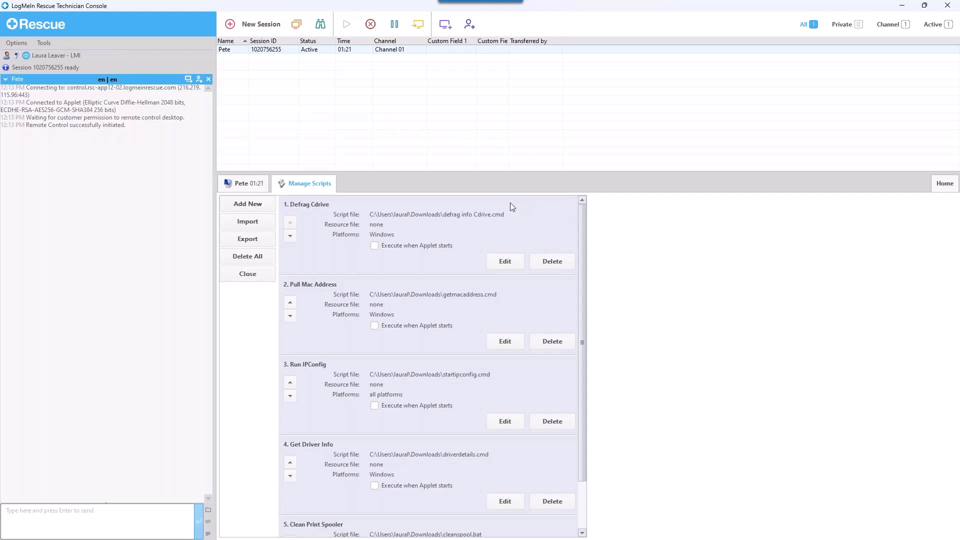
pyautogui.click(253, 204)
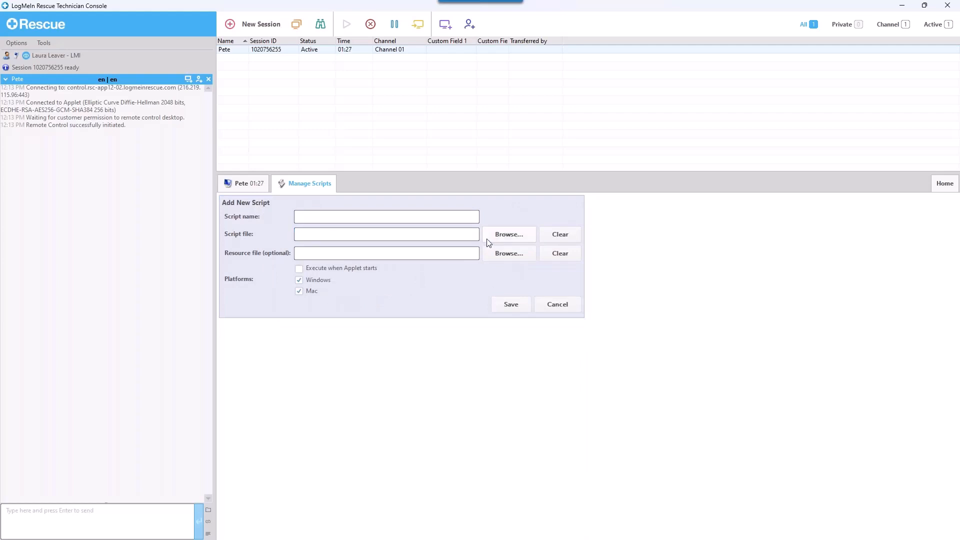
pyautogui.click(313, 256)
pyautogui.click(555, 309)
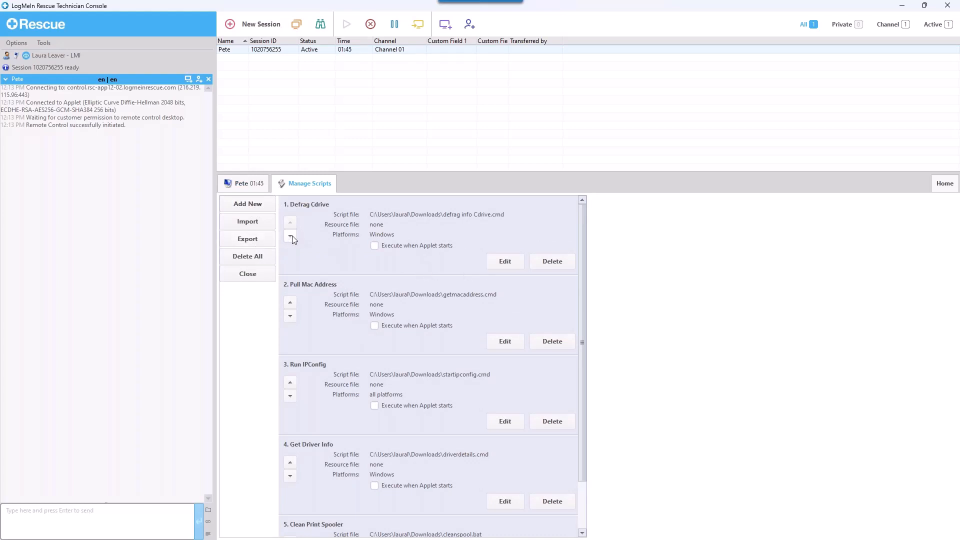
# Reorder the local scripts so Pull Mac Address and Run IPConfig come before Defrag Cdrive, and close script management
pyautogui.click(290, 302)
pyautogui.click(291, 382)
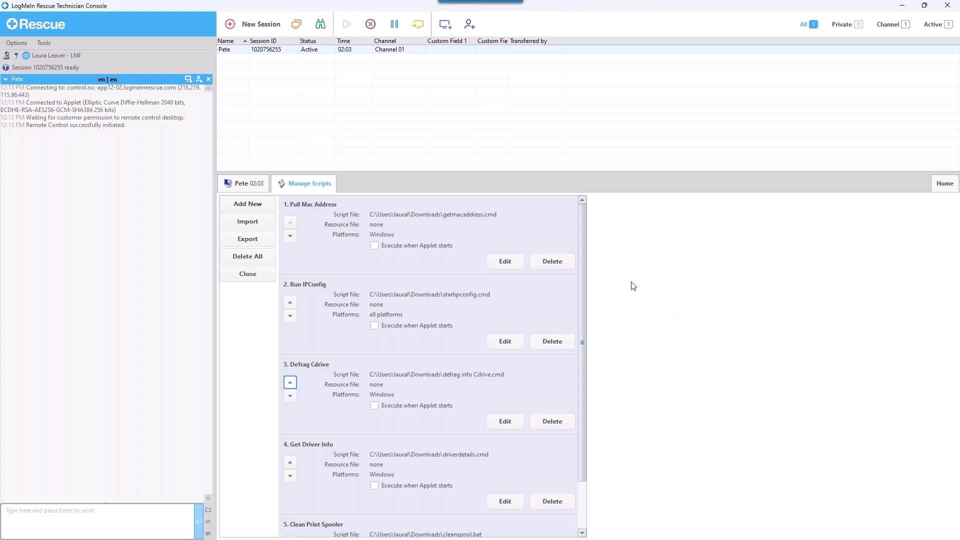
pyautogui.click(262, 277)
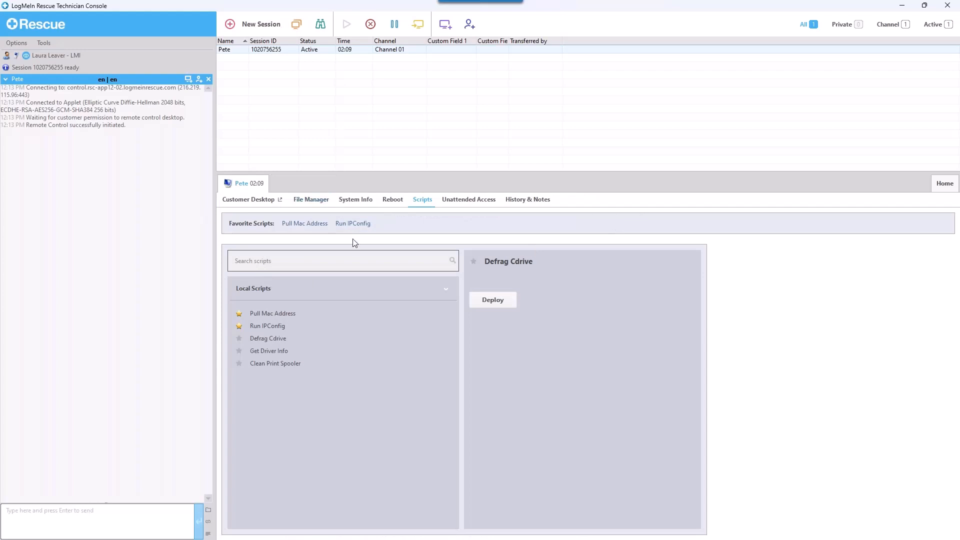
# Restore the console beside the customer's desktop and deploy the Pull Mac Address script to the active session
pyautogui.click(309, 226)
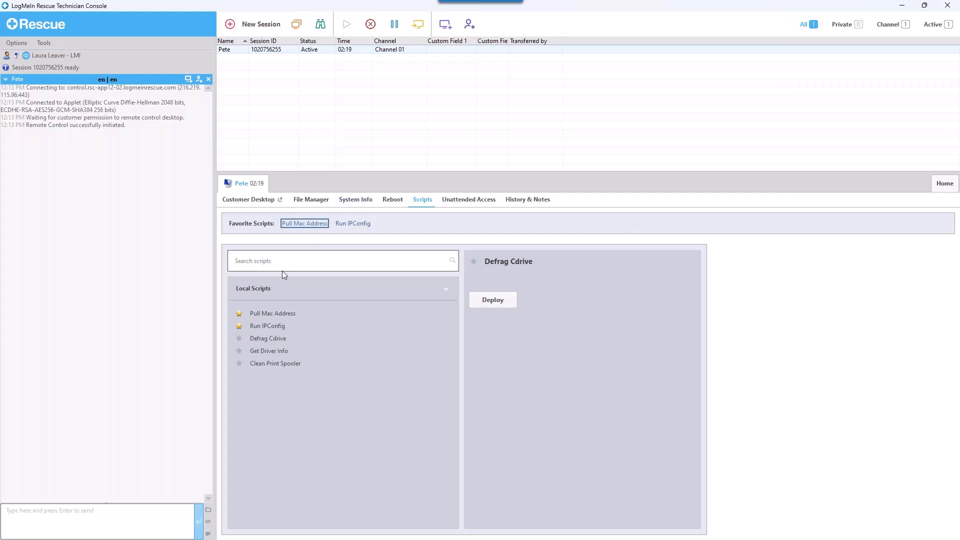
pyautogui.click(281, 313)
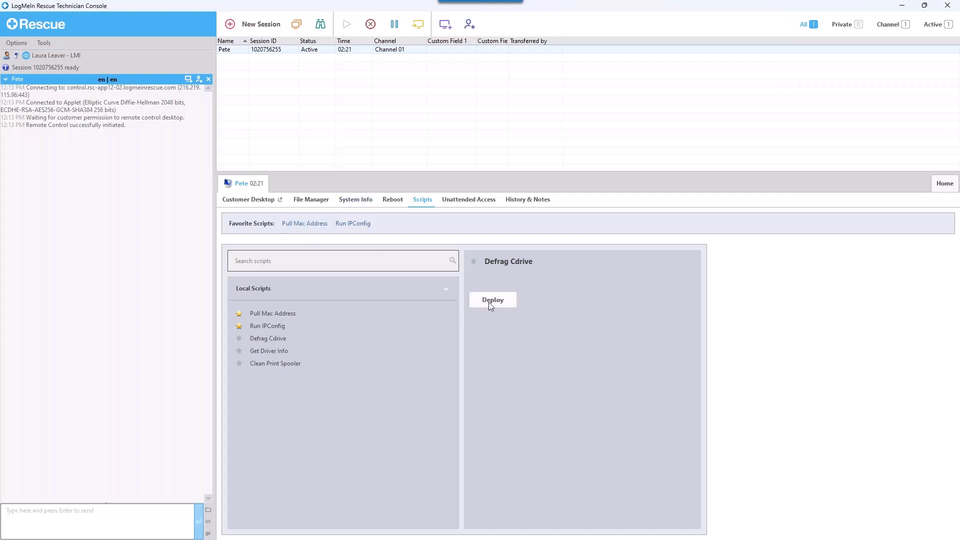
pyautogui.click(311, 225)
pyautogui.click(267, 351)
pyautogui.click(924, 5)
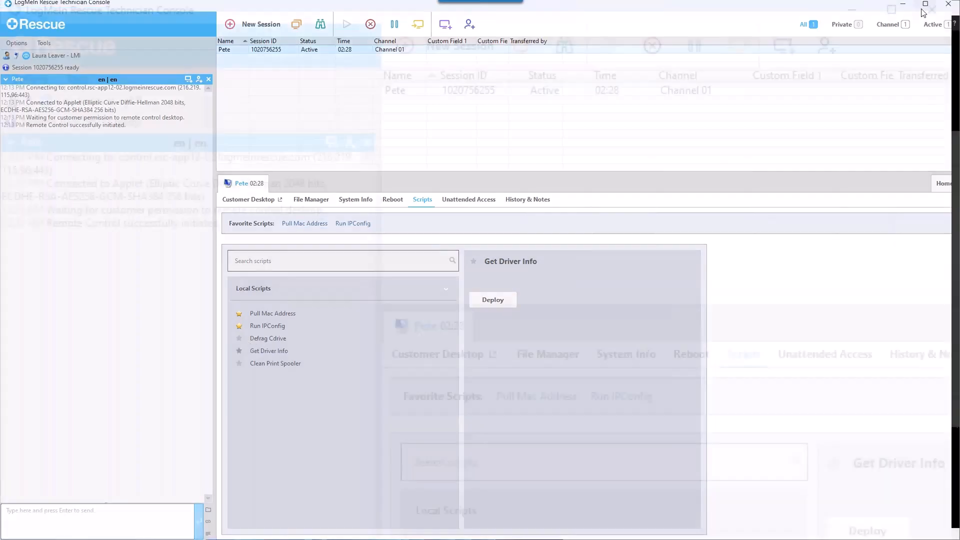
pyautogui.click(284, 327)
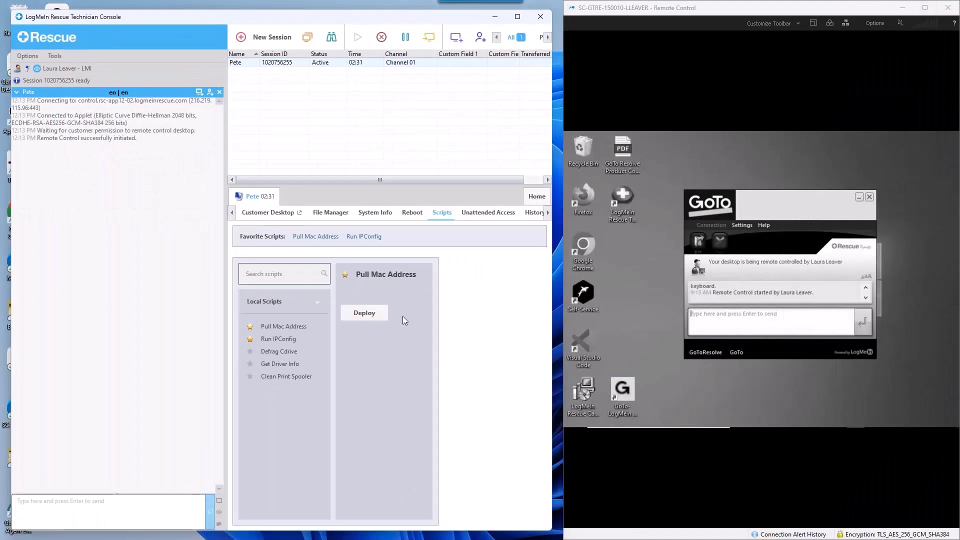
pyautogui.click(362, 313)
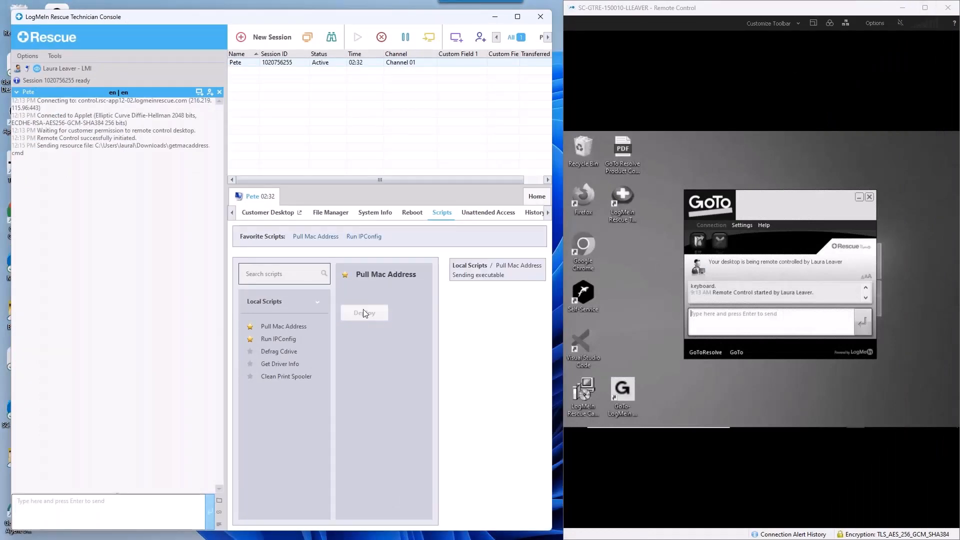
# Check the Pull Mac Address output in the chat of the customer's GoTo applet
pyautogui.click(518, 17)
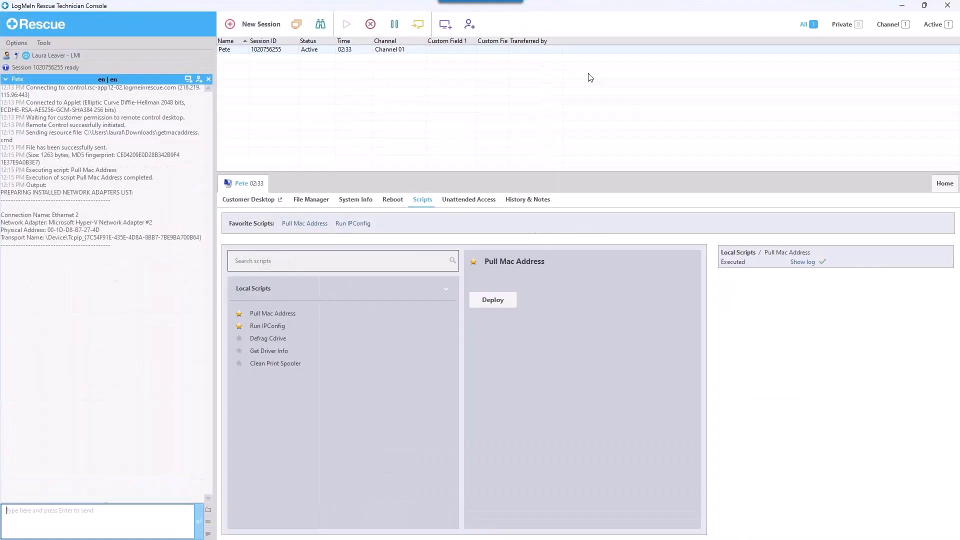
pyautogui.click(926, 7)
pyautogui.moveTo(606, 379); pyautogui.dragTo(566, 379)
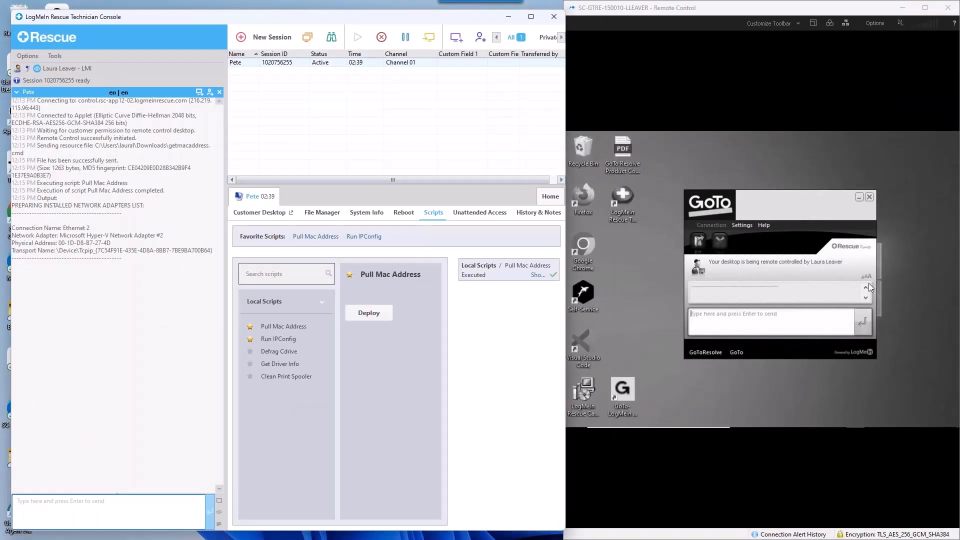
pyautogui.click(869, 284)
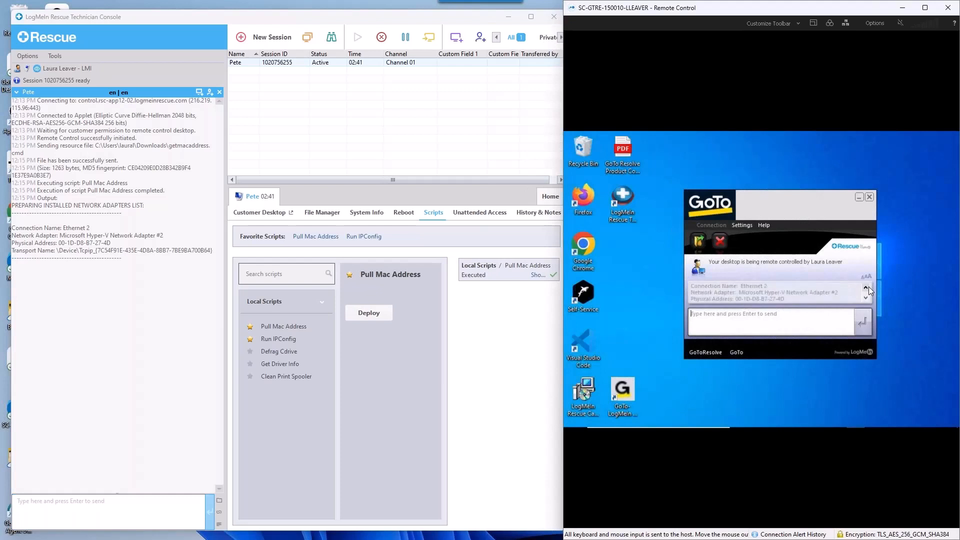
pyautogui.click(869, 300)
pyautogui.moveTo(737, 292); pyautogui.dragTo(783, 290)
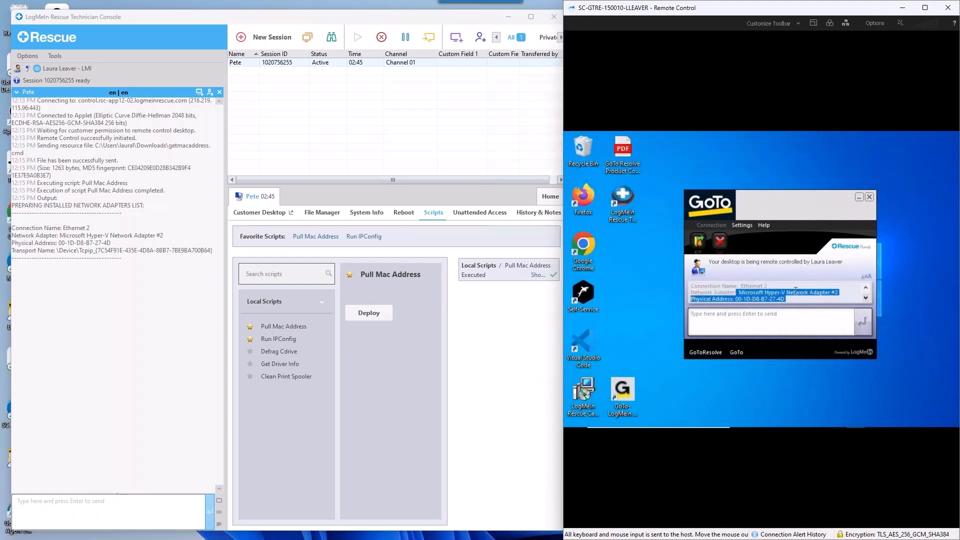
# Maximize the Technician Console and deploy the Run IPConfig script to the active session
pyautogui.click(536, 19)
pyautogui.click(534, 18)
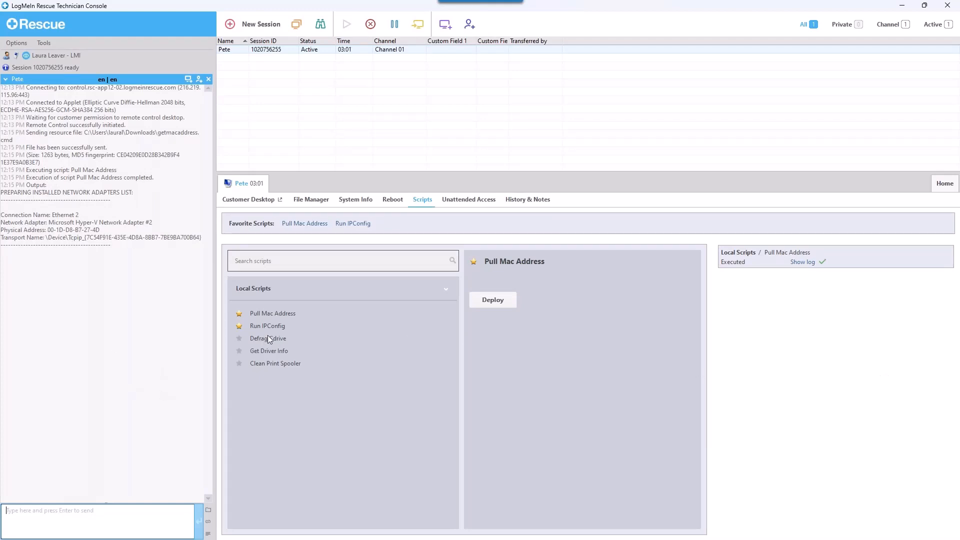
pyautogui.click(280, 326)
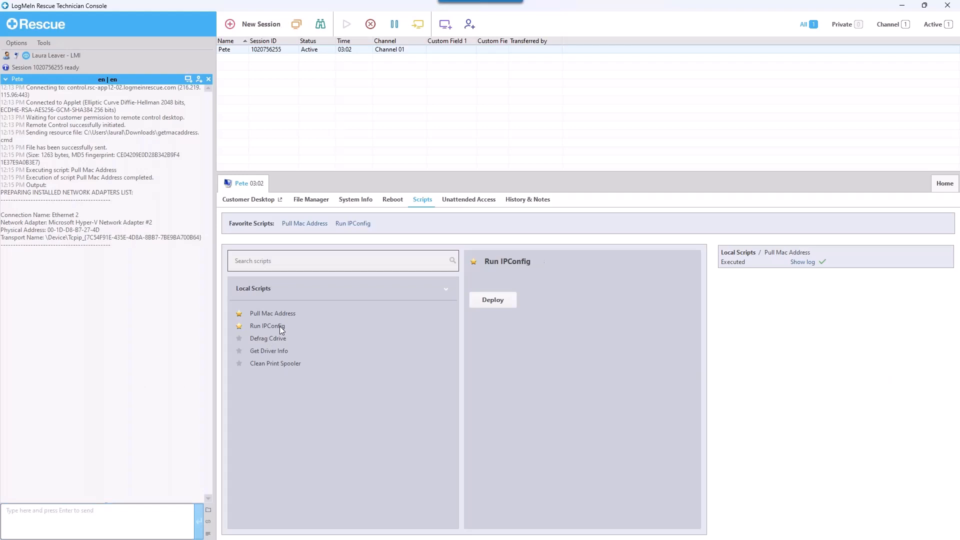
pyautogui.click(494, 300)
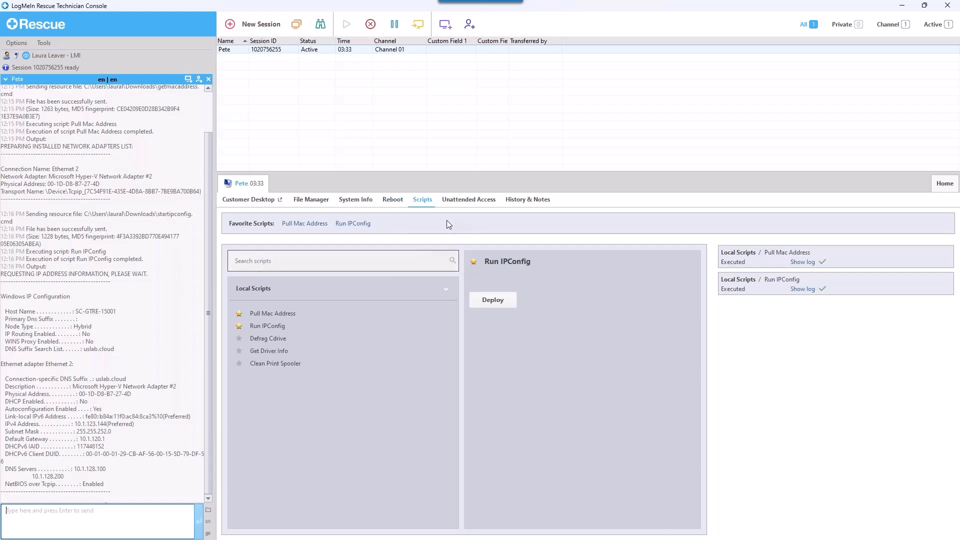
# Examine the execution logs of the Run IPConfig and Pull Mac Address scripts, closing each log window
pyautogui.click(803, 290)
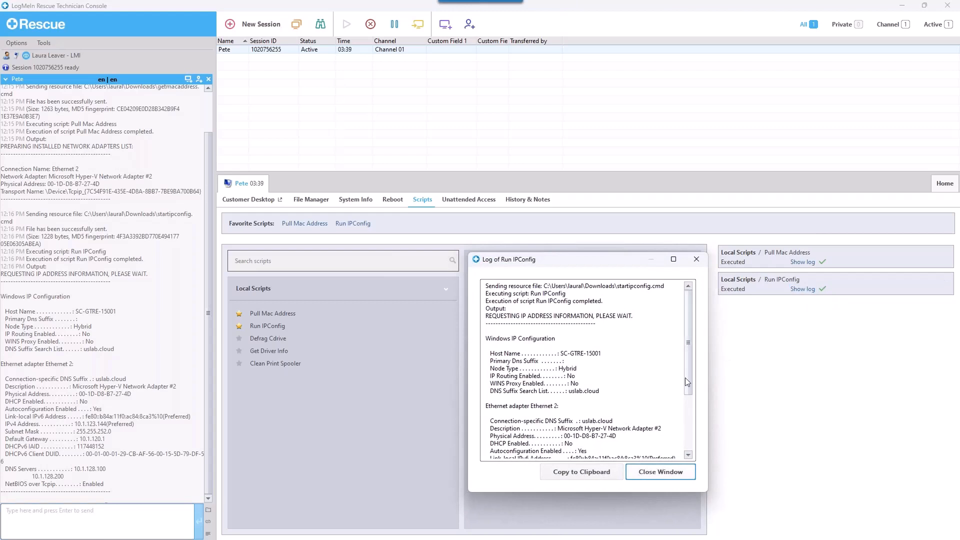
pyautogui.moveTo(689, 336); pyautogui.dragTo(689, 296)
pyautogui.click(697, 259)
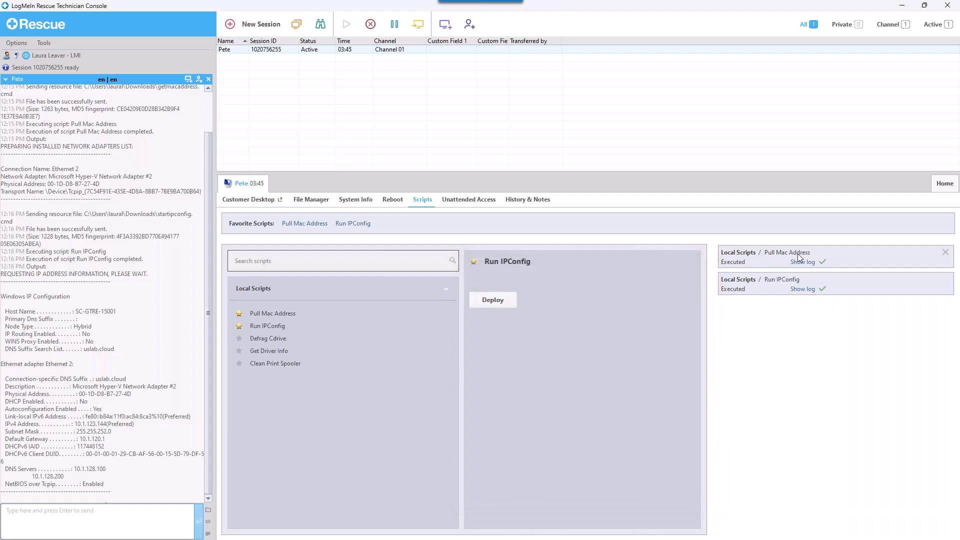
pyautogui.click(803, 262)
pyautogui.moveTo(585, 354); pyautogui.dragTo(514, 354)
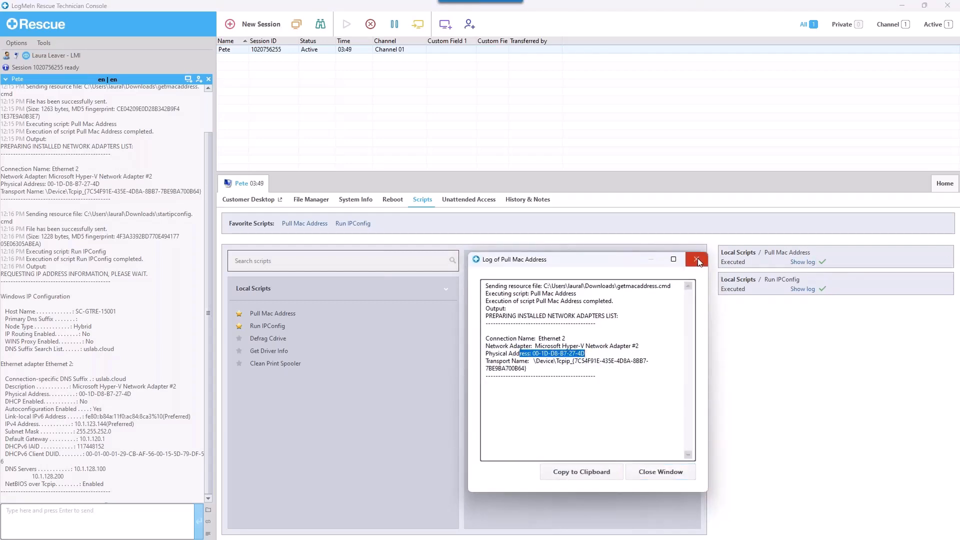
pyautogui.click(696, 259)
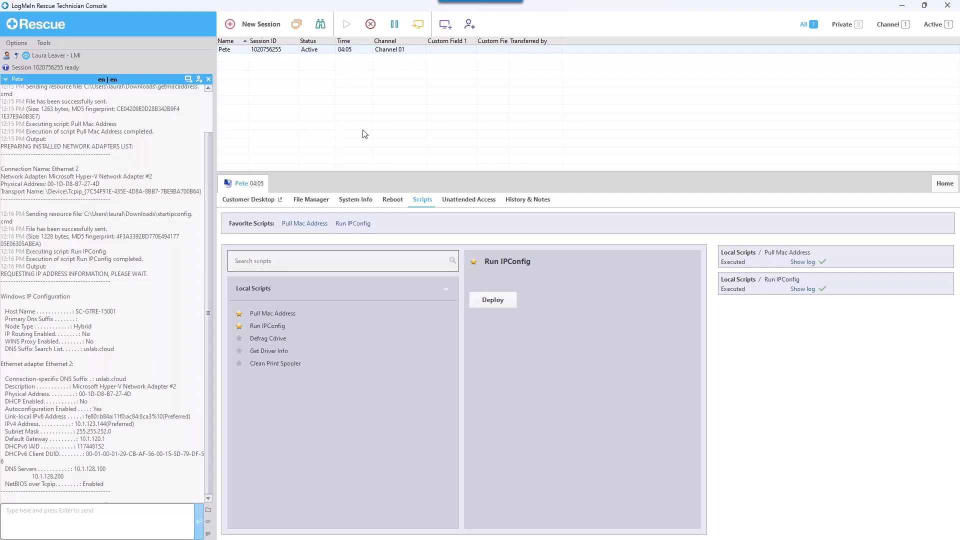
# End the active Channel 01 support session
pyautogui.rightClick(381, 52)
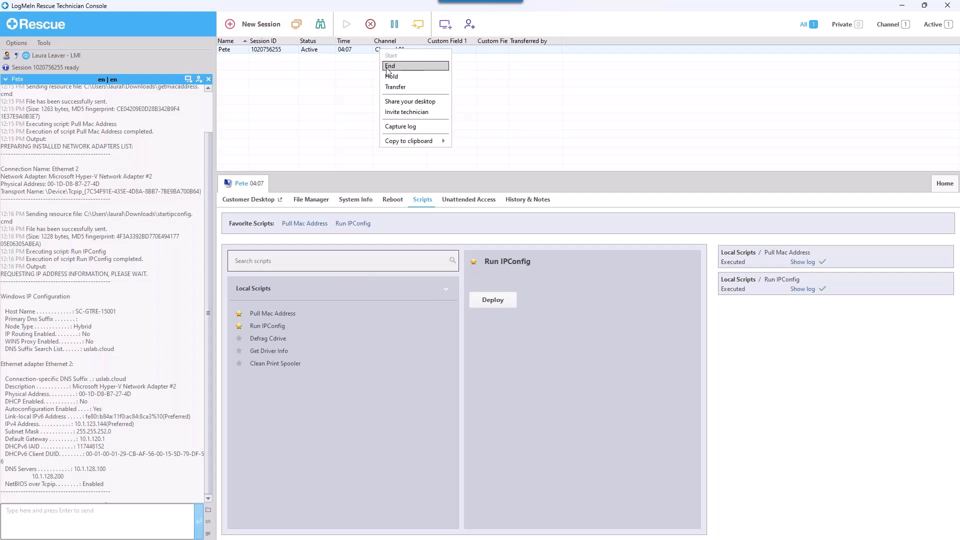
pyautogui.click(396, 65)
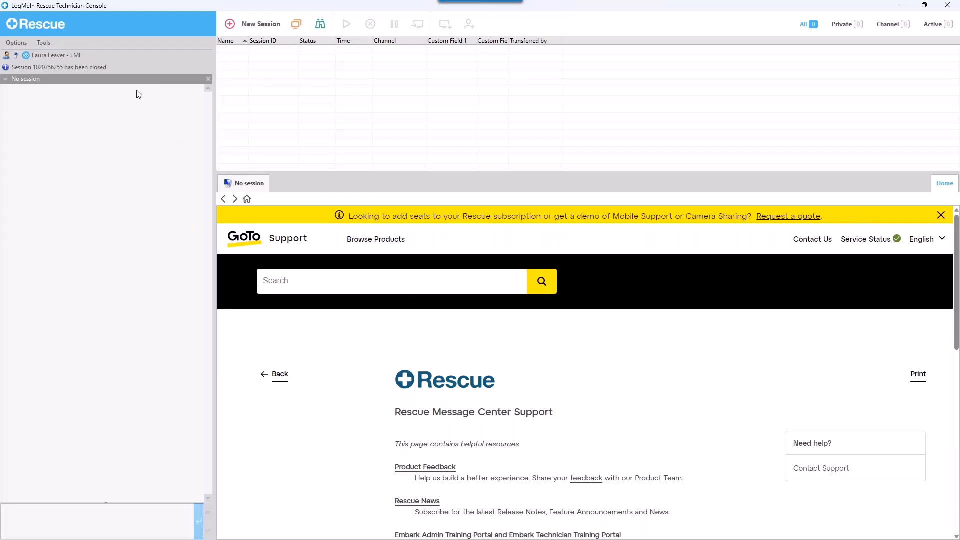
pyautogui.click(43, 46)
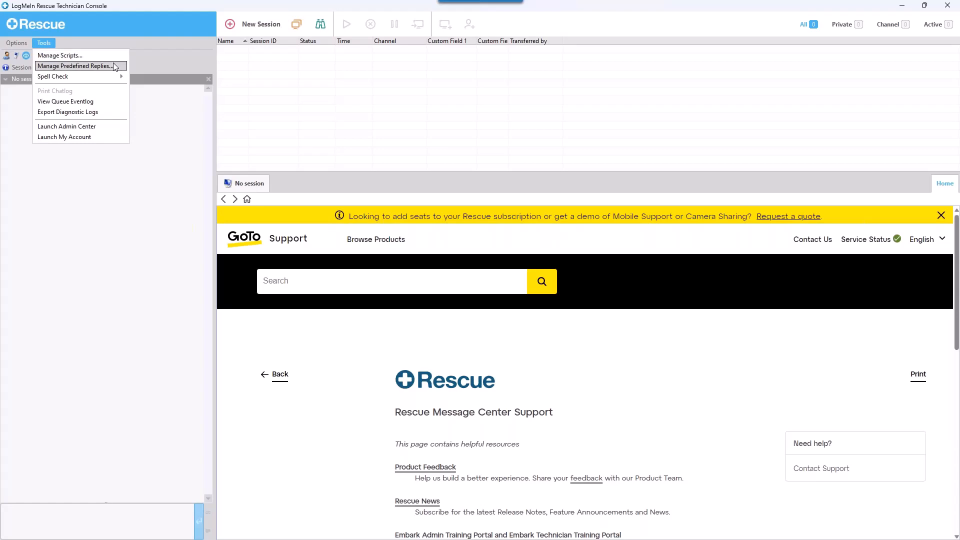
pyautogui.click(143, 37)
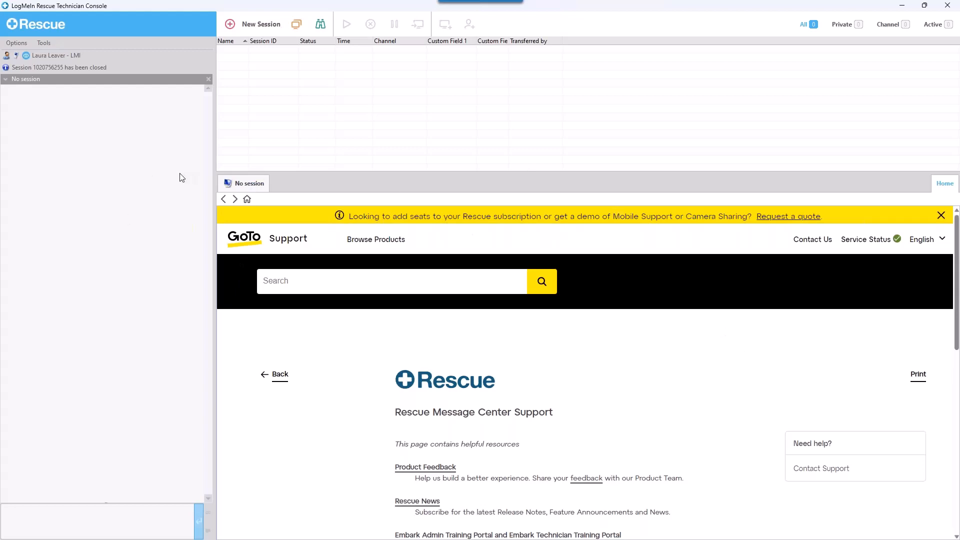
# Minimize the open windows, switch to the Rescue Administration Center and choose Chatlog as the Technician Group's report area
pyautogui.click(904, 7)
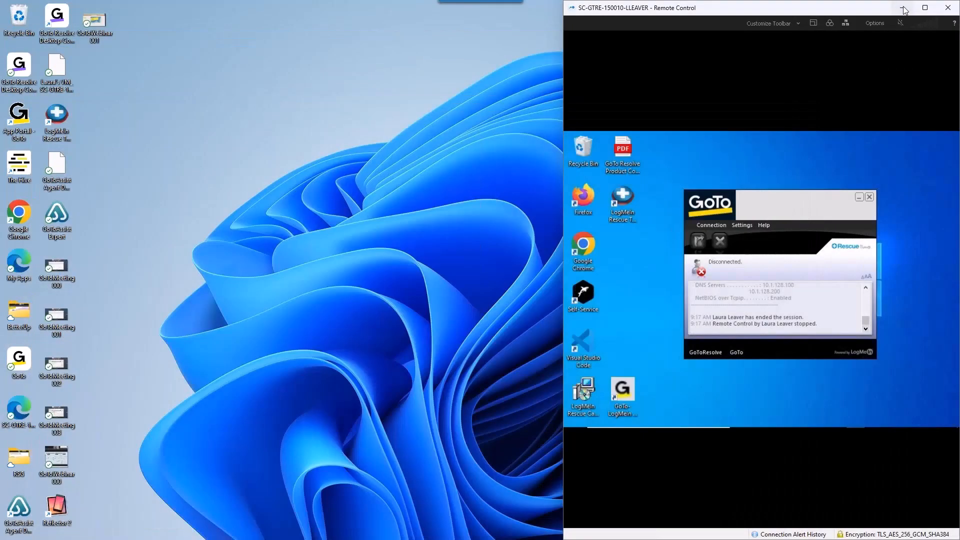
pyautogui.click(903, 8)
pyautogui.moveTo(103, 535)
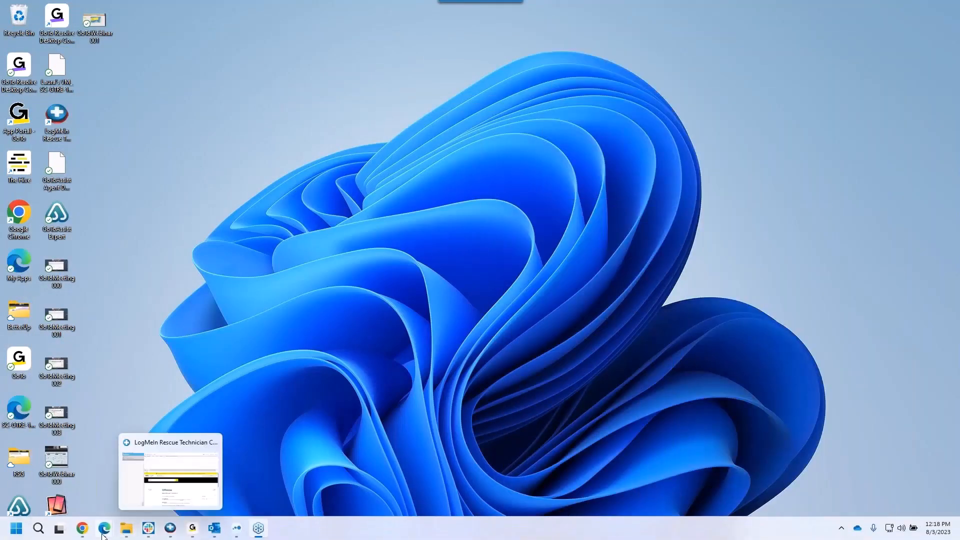
pyautogui.click(95, 492)
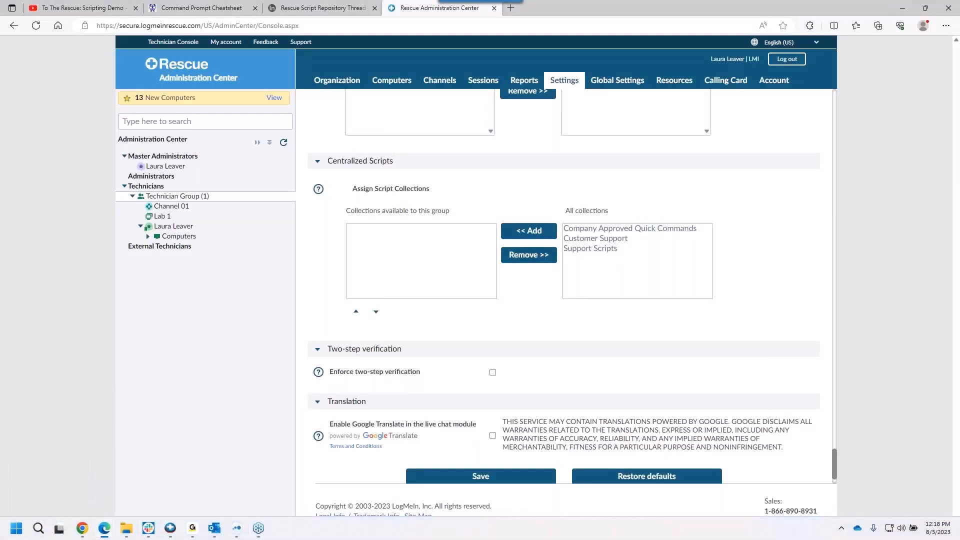
pyautogui.click(525, 84)
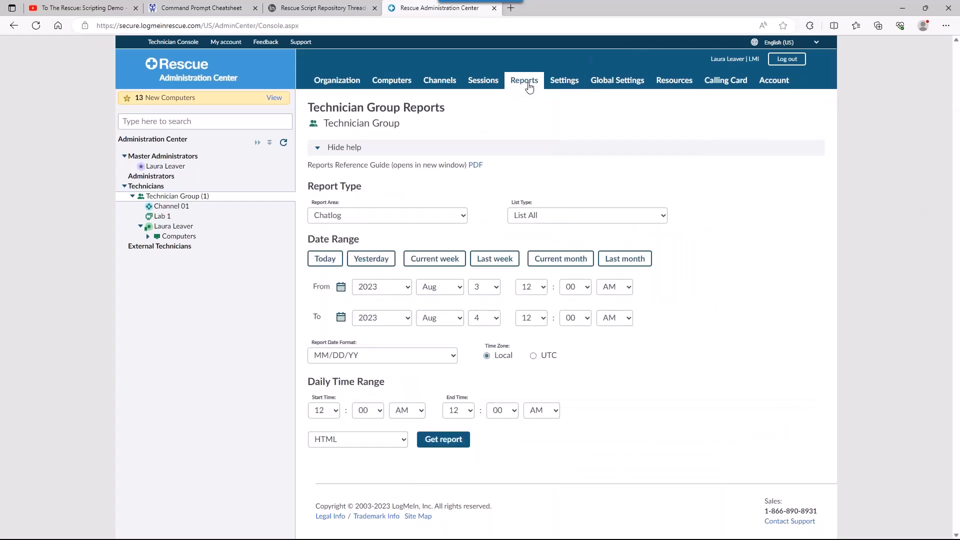
pyautogui.click(462, 218)
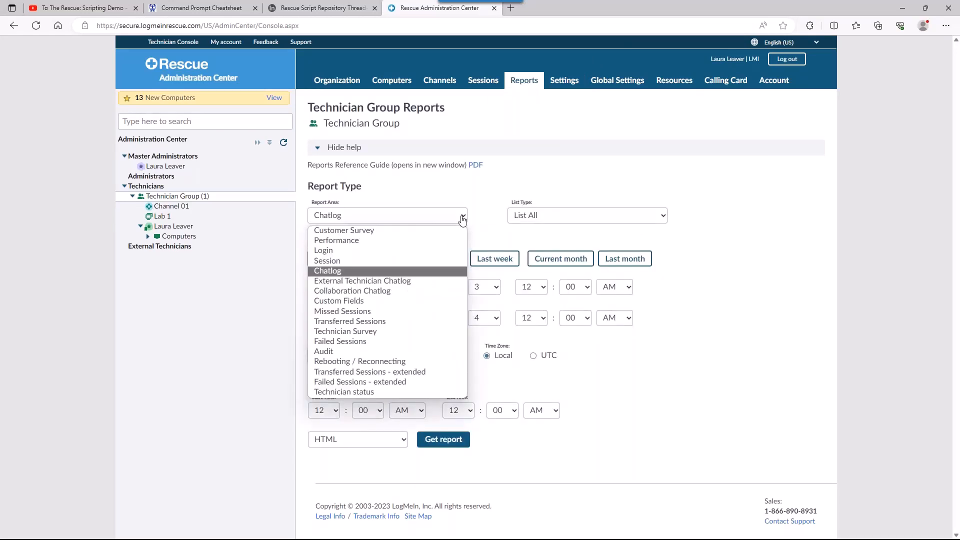
pyautogui.click(394, 273)
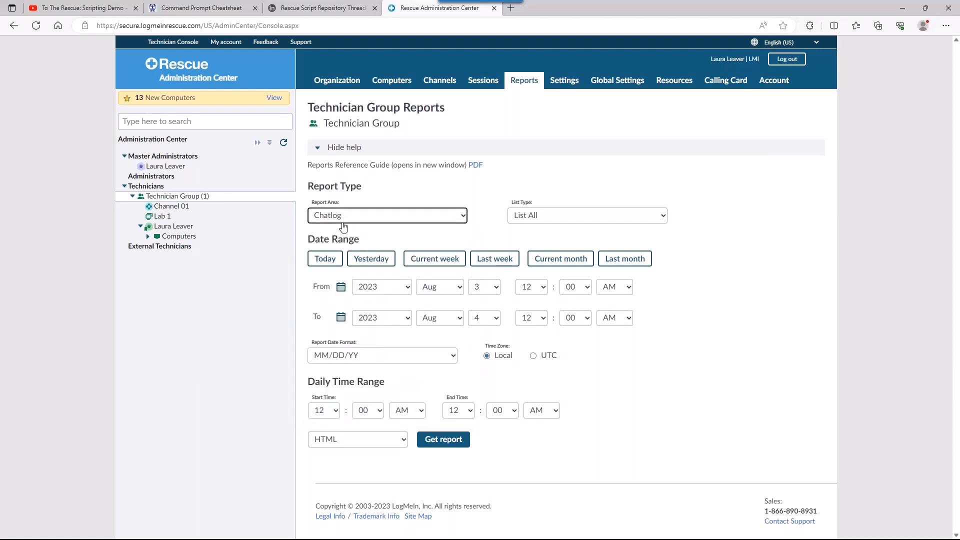
# Generate the Technician Group's Chatlog report in HTML format and bring its session list into view
pyautogui.click(406, 446)
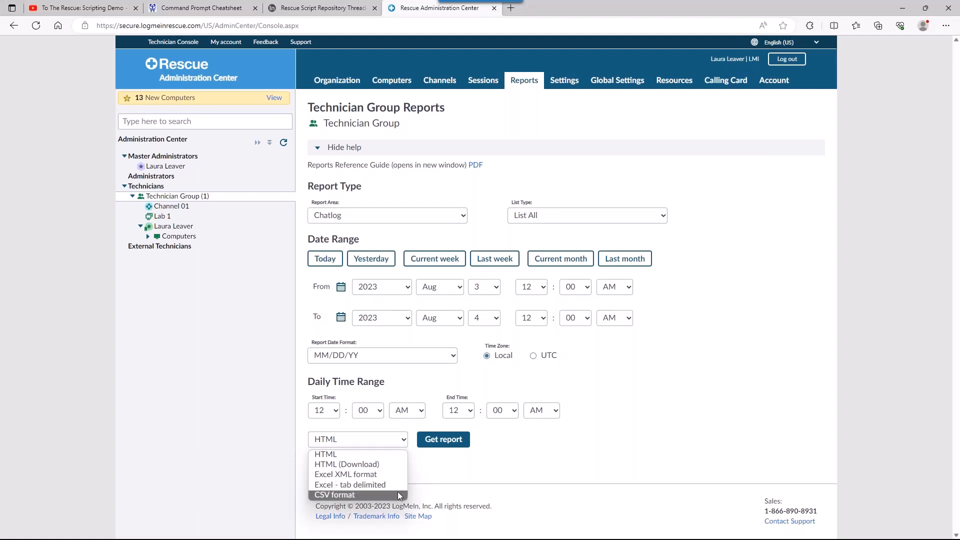
pyautogui.click(395, 459)
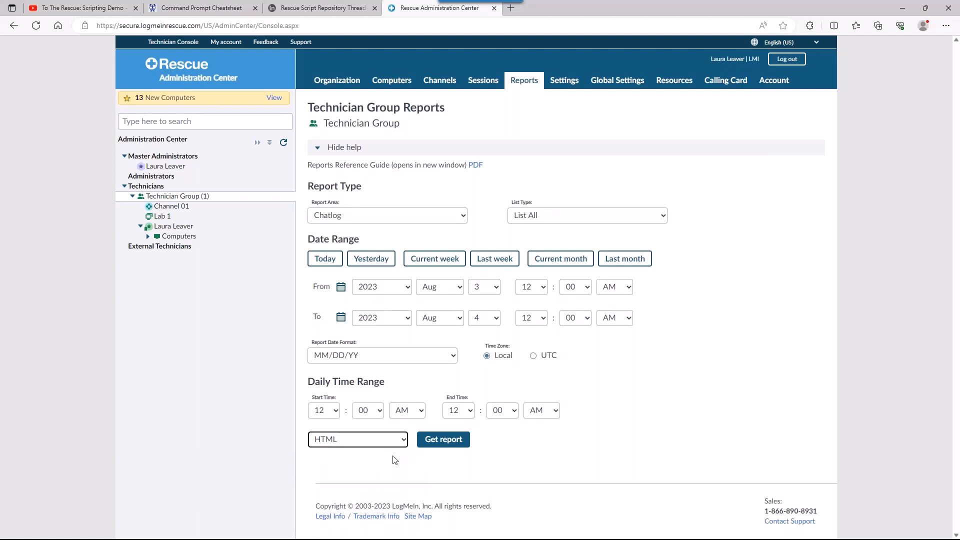
pyautogui.click(441, 440)
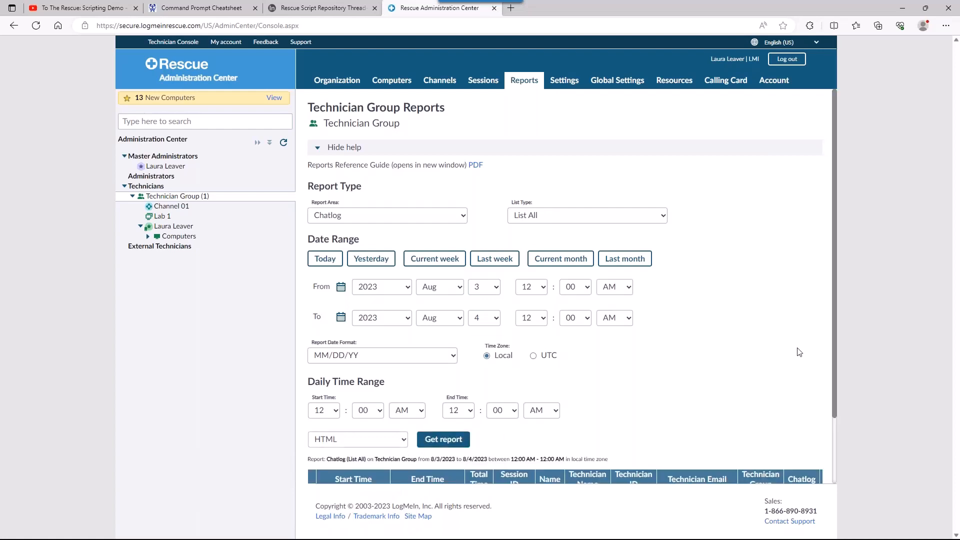
pyautogui.scroll(-2, 389, 470)
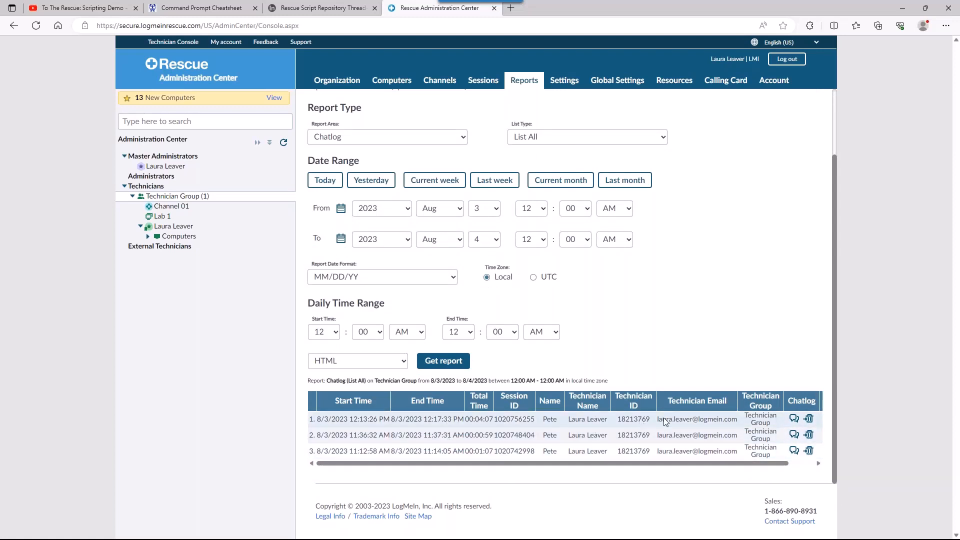
# Open the most recent session's chatlog, examine the Pull Mac Address and Run IPConfig script output, and minimize the chatlog window
pyautogui.click(794, 419)
pyautogui.moveTo(401, 187); pyautogui.dragTo(401, 110)
pyautogui.moveTo(406, 256); pyautogui.dragTo(406, 289)
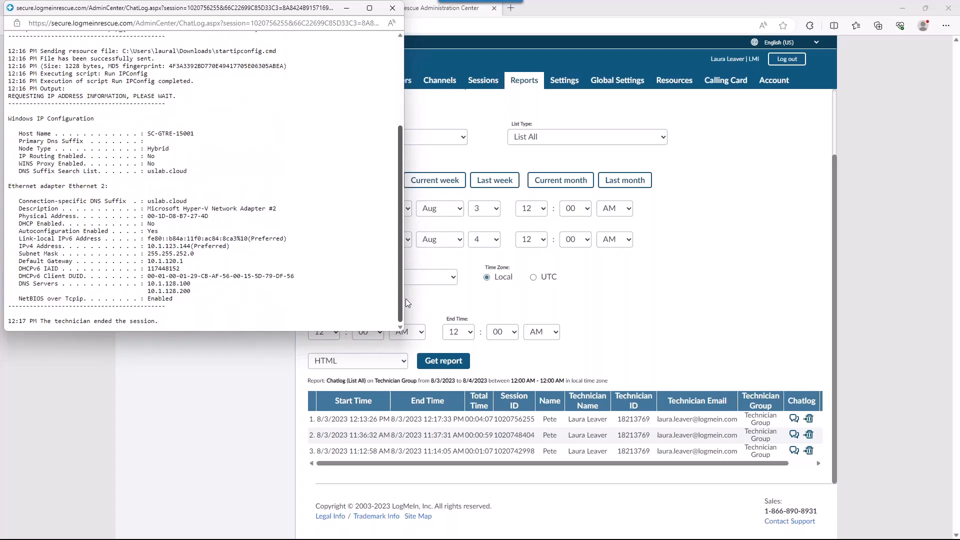
pyautogui.moveTo(408, 299); pyautogui.dragTo(387, 128)
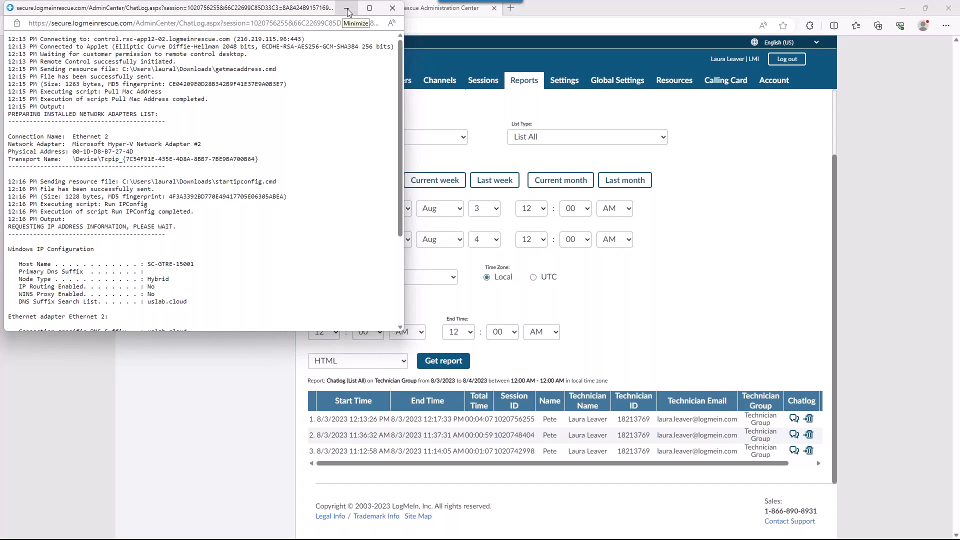
pyautogui.click(349, 10)
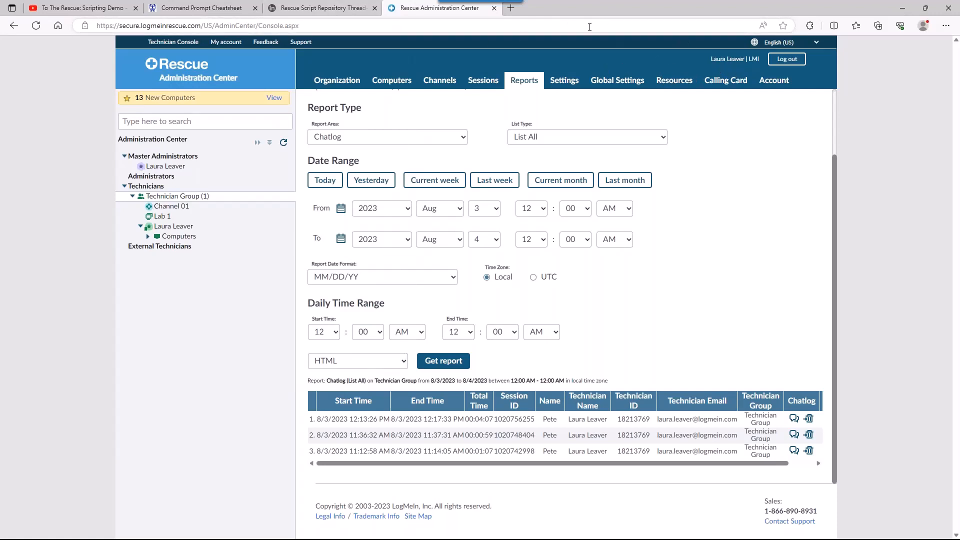
# Examine the Rescue Script Repository thread's script links, the save options for the IP Config link, and the scripts shared in replies
pyautogui.click(344, 14)
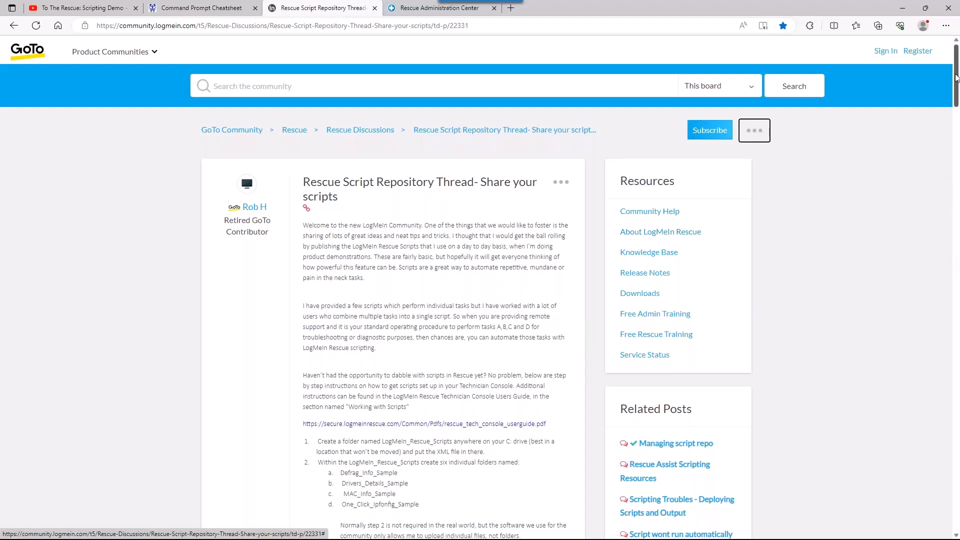
pyautogui.scroll(-10, 399, 189)
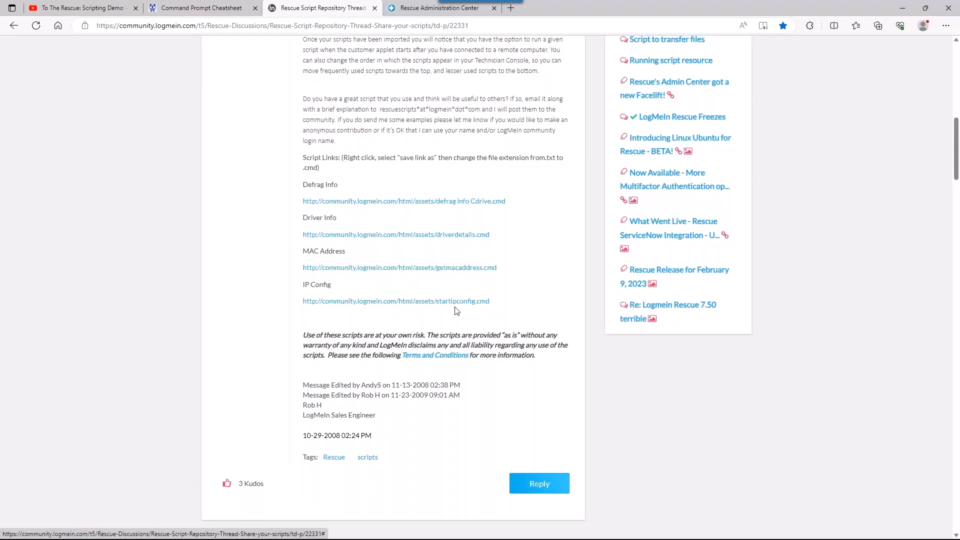
pyautogui.rightClick(482, 303)
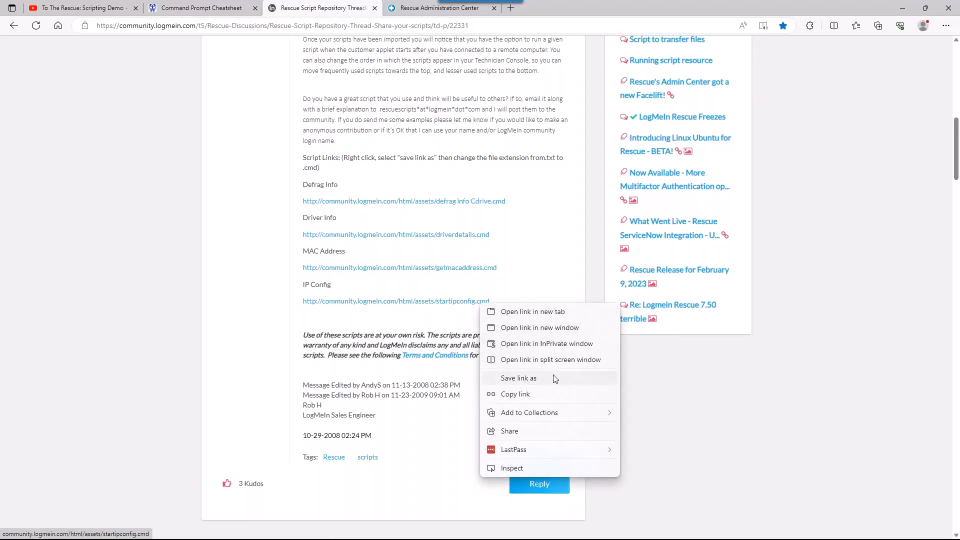
pyautogui.click(370, 329)
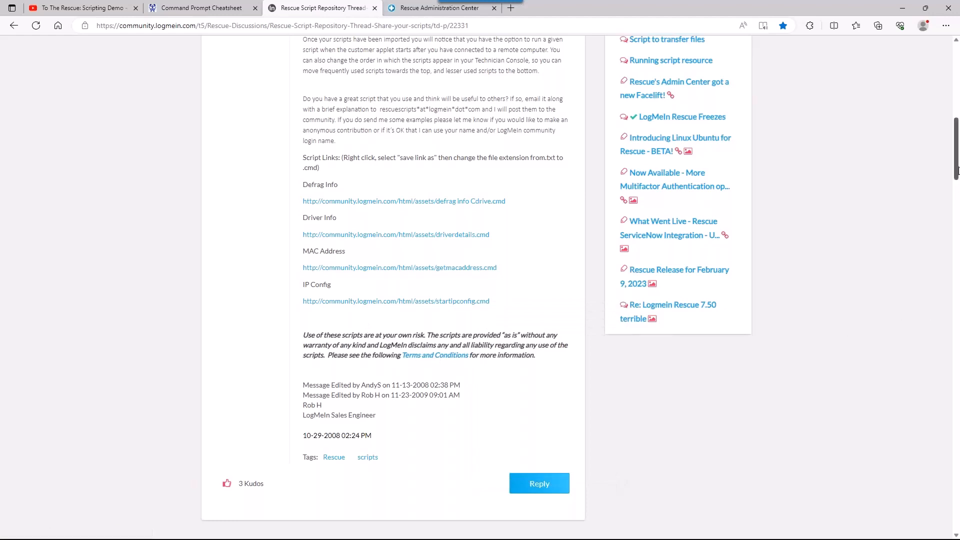
pyautogui.moveTo(957, 171); pyautogui.dragTo(957, 124)
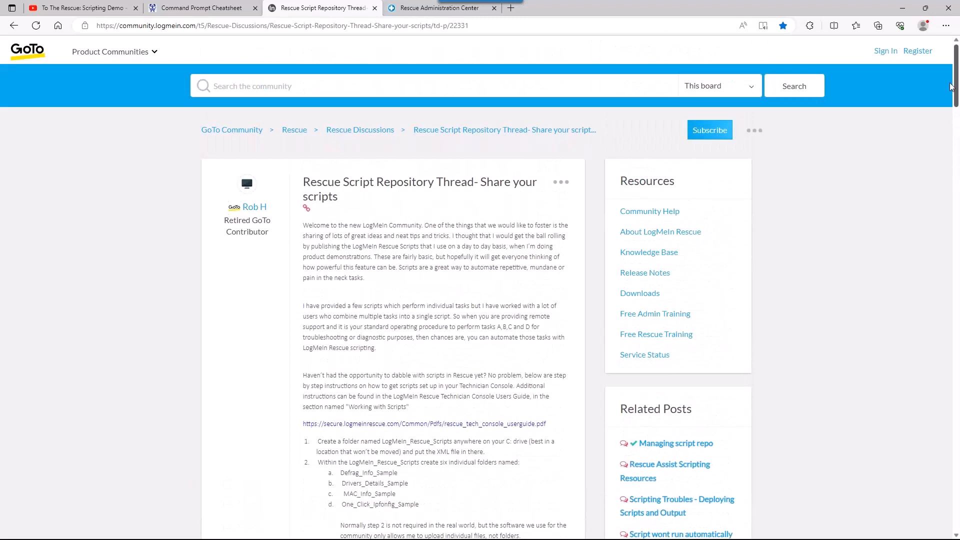
pyautogui.moveTo(952, 86); pyautogui.dragTo(957, 283)
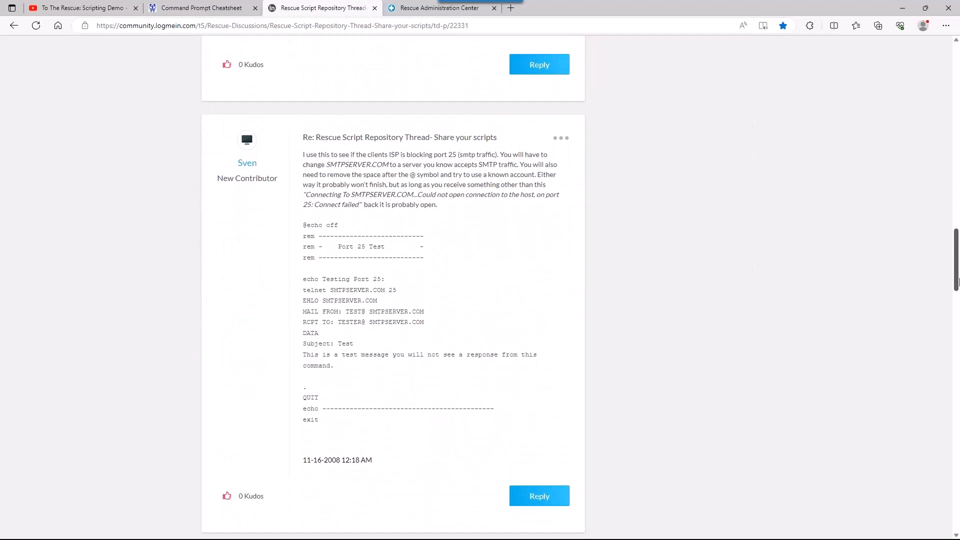
pyautogui.moveTo(958, 283); pyautogui.dragTo(941, 71)
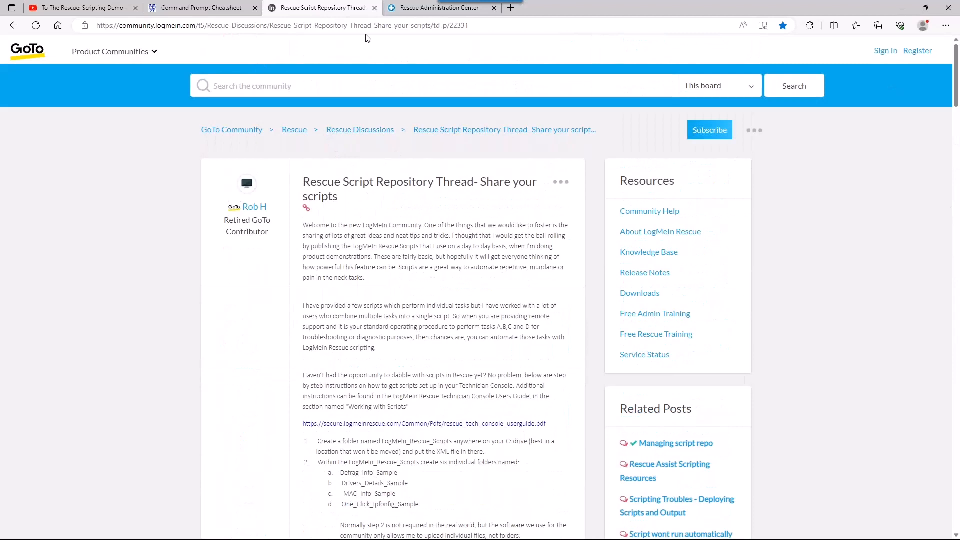
# Copy the web address of the Rescue Script Repository thread
pyautogui.click(427, 26)
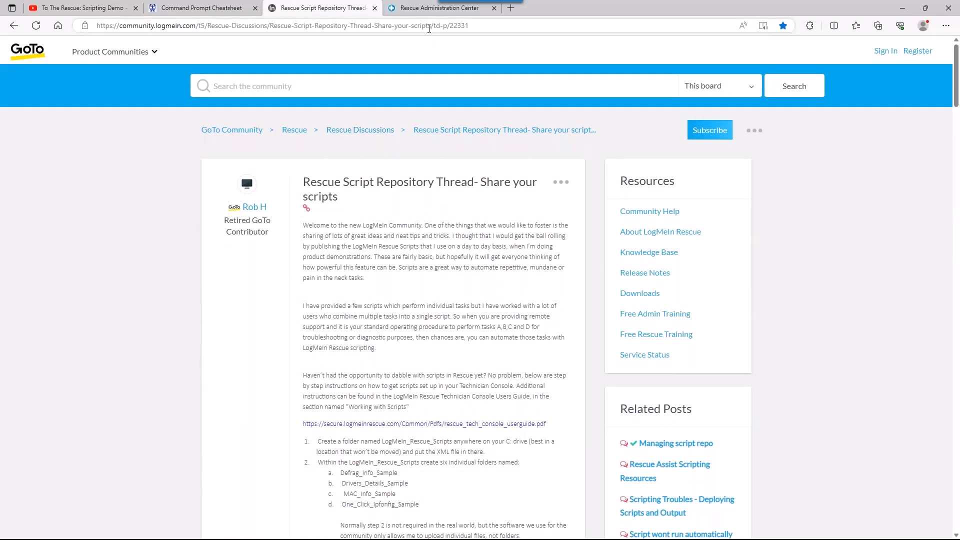
pyautogui.rightClick(394, 29)
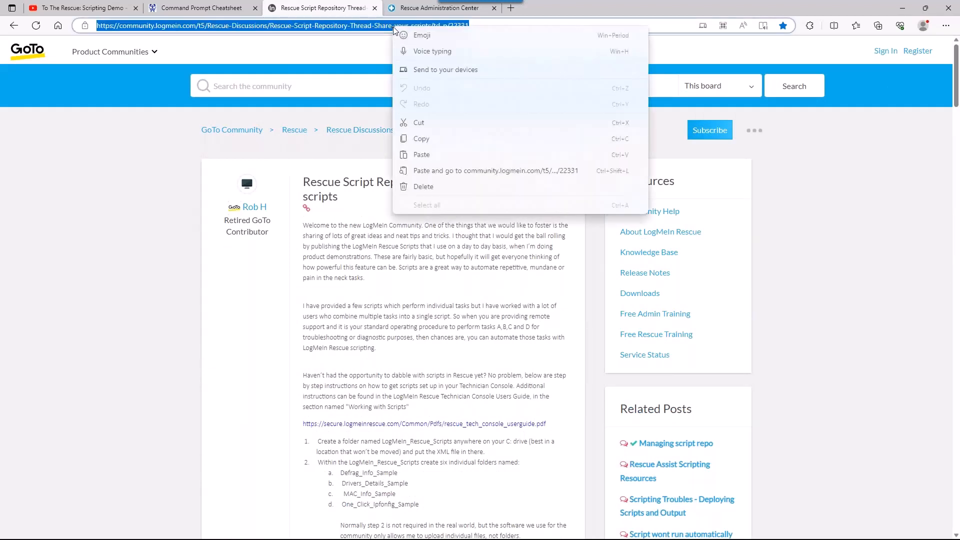
pyautogui.click(431, 135)
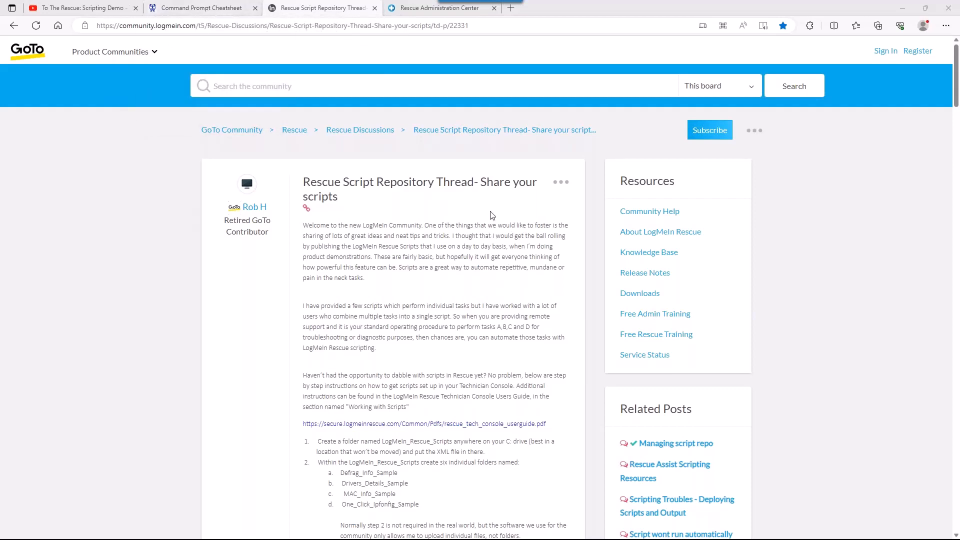
# Switch to the Windows Command Prompt Cheatsheet PDF and examine its table of commands, descriptions and usage
pyautogui.click(211, 7)
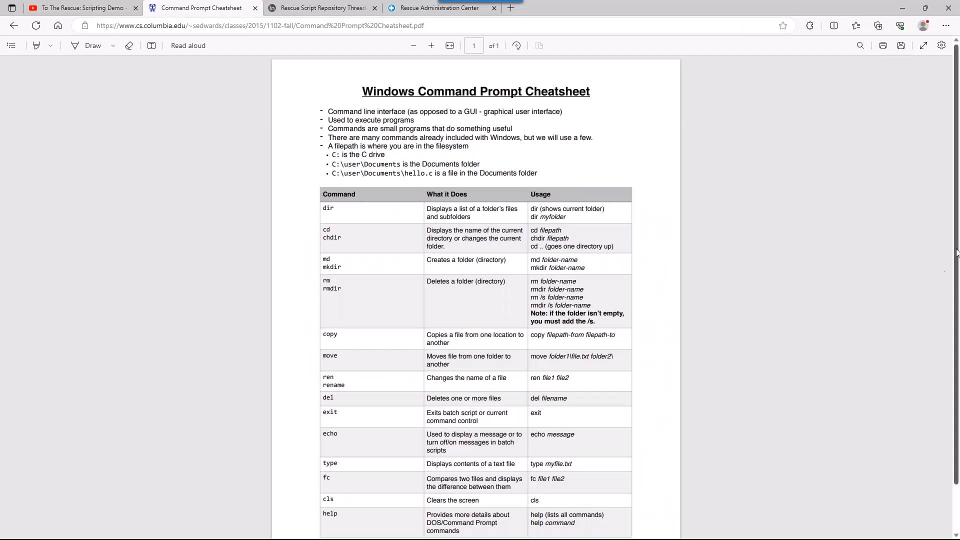
pyautogui.moveTo(957, 253); pyautogui.dragTo(958, 295)
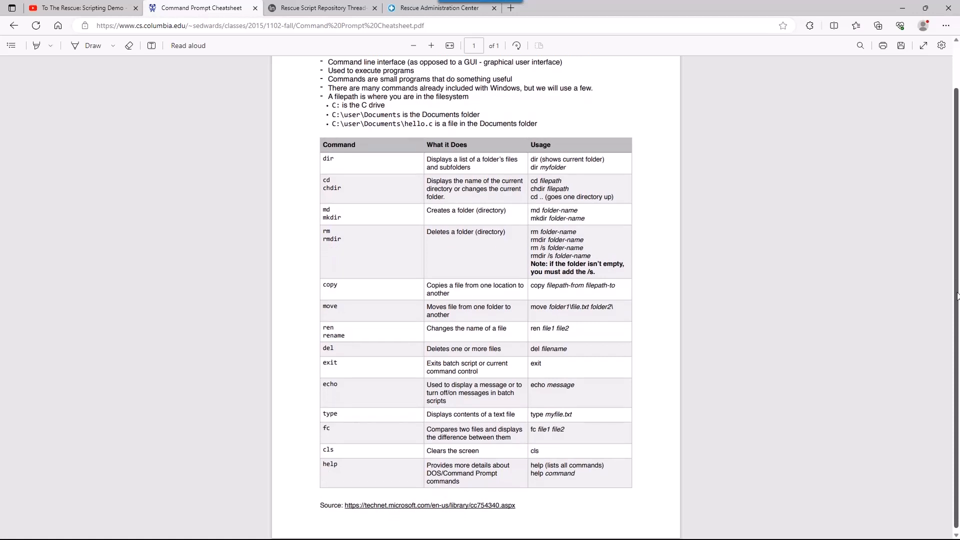
pyautogui.moveTo(958, 296); pyautogui.dragTo(955, 268)
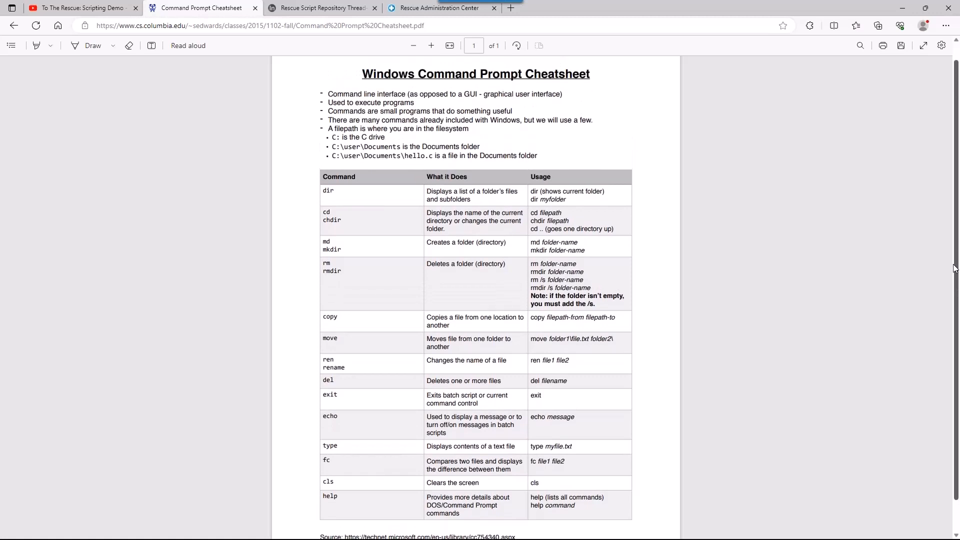
pyautogui.moveTo(955, 268); pyautogui.dragTo(958, 283)
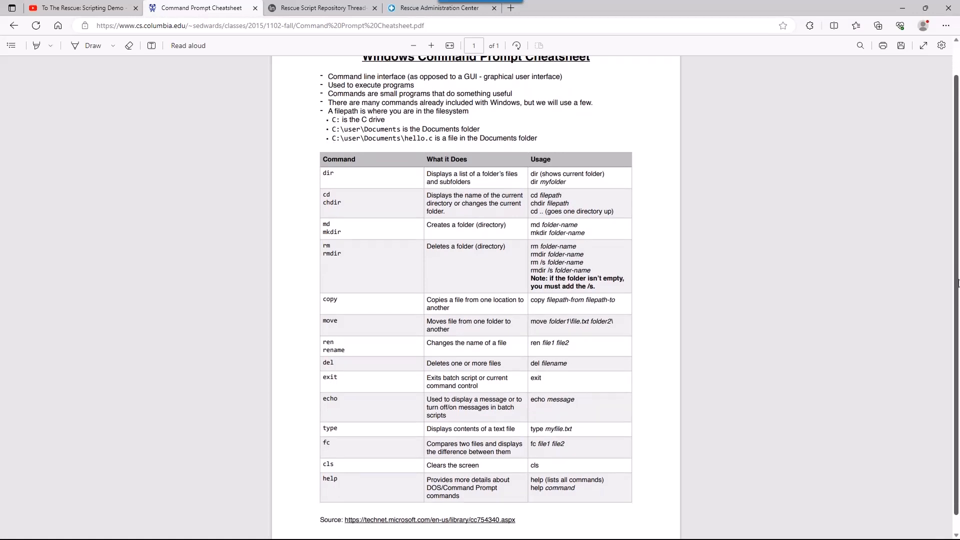
pyautogui.moveTo(958, 284); pyautogui.dragTo(959, 285)
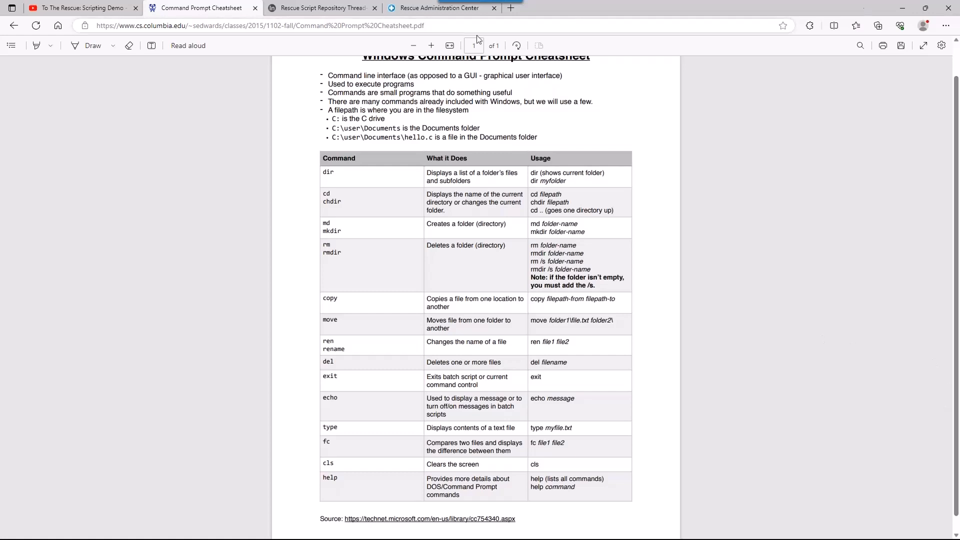
# Return to the Rescue Script Repository thread and review its script import instructions and downloadable script links
pyautogui.click(430, 8)
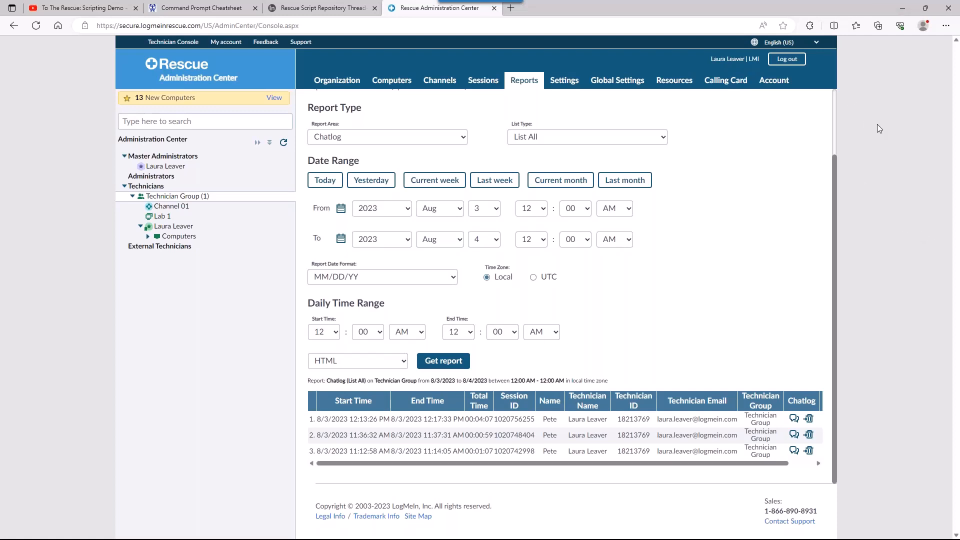
pyautogui.click(322, 8)
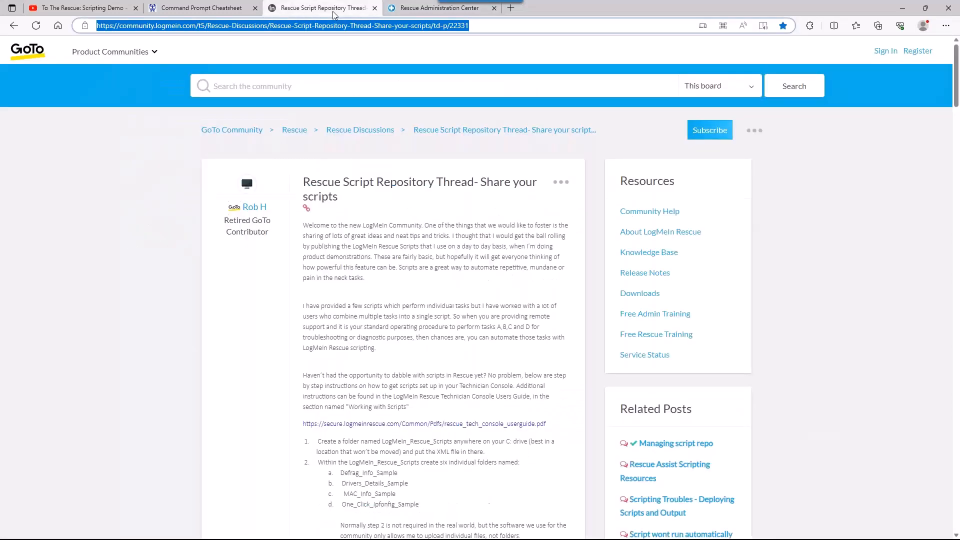
pyautogui.scroll(-2, 459, 287)
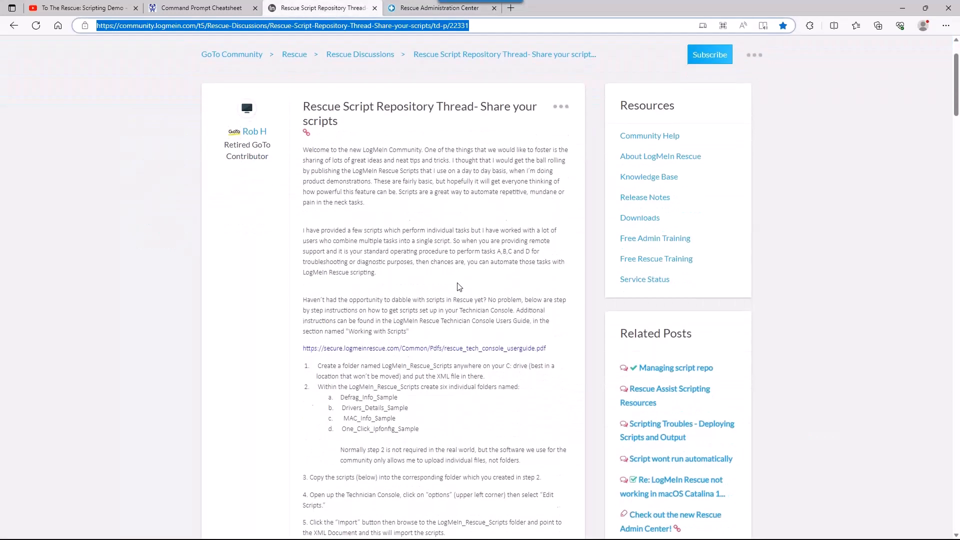
pyautogui.scroll(-7, 459, 287)
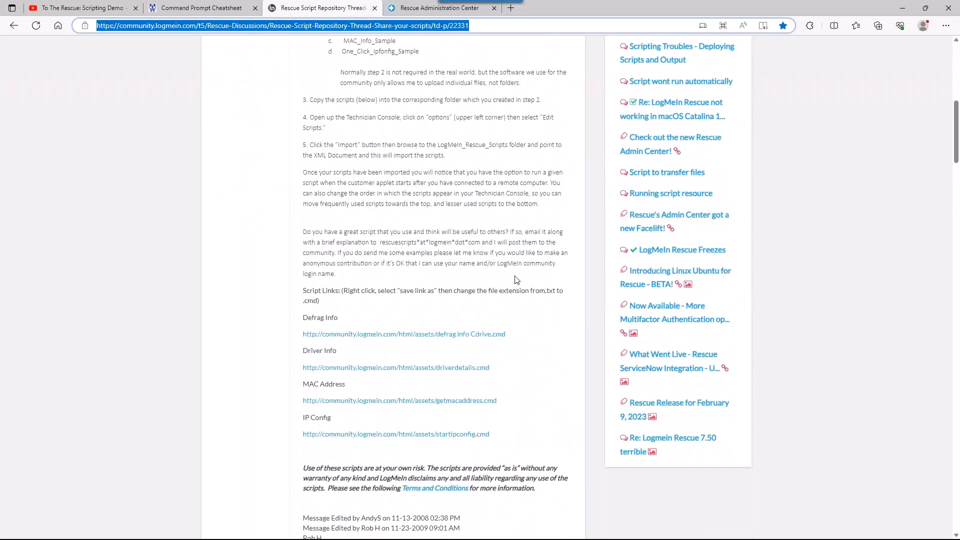